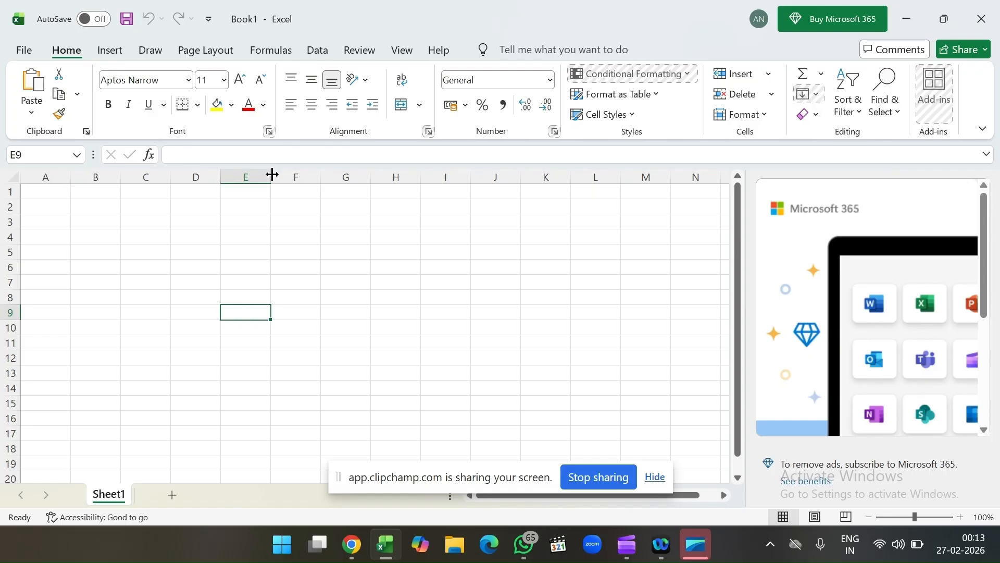
Step: Widen column E and enter "Implementation Project" in cell E7
{"action": "left_click_drag", "start_coordinate": [272, 174], "coordinate": [405, 217]}
{"action": "left_click", "coordinate": [264, 280]}
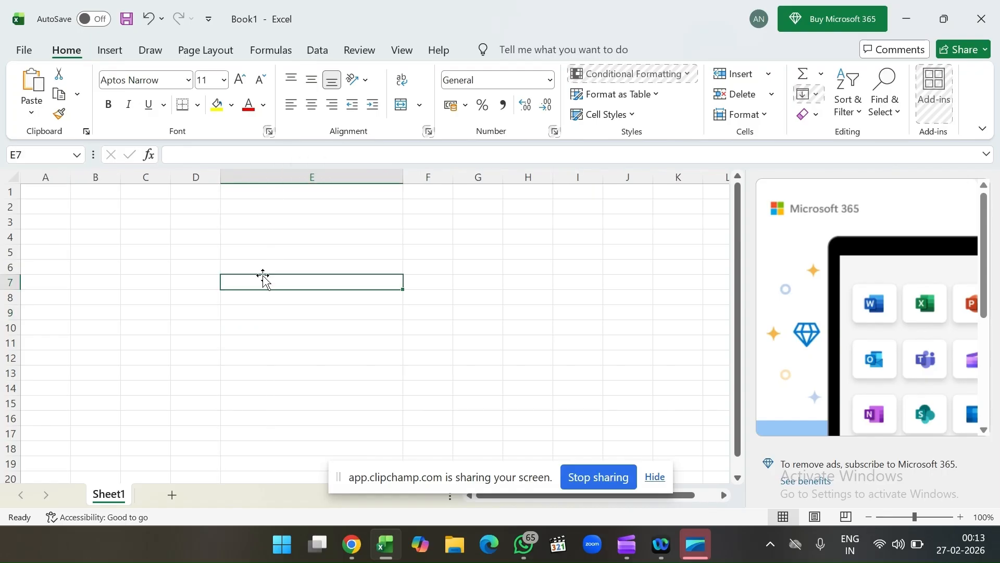
{"action": "type", "text": "Impleme"}
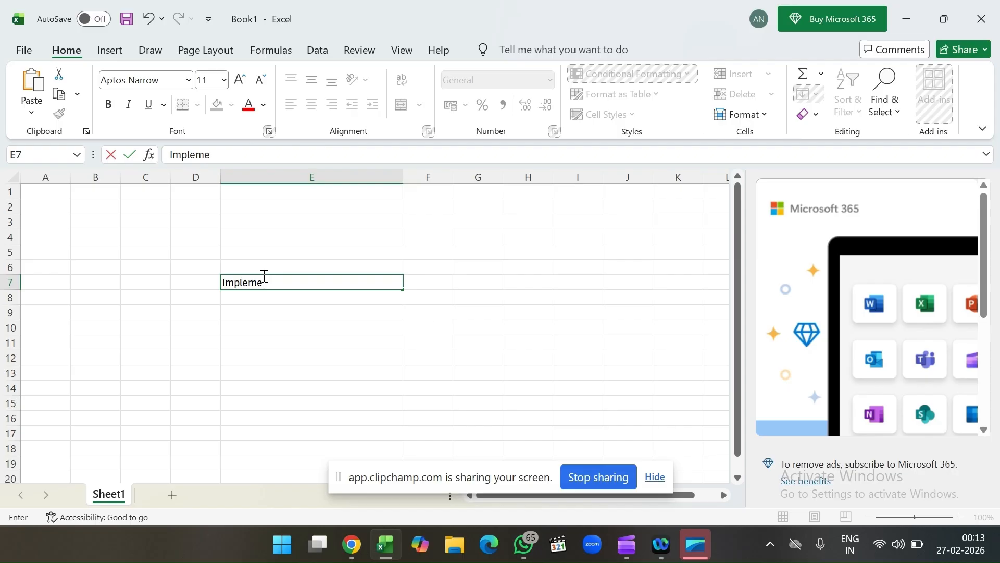
{"action": "type", "text": "ntation Project"}
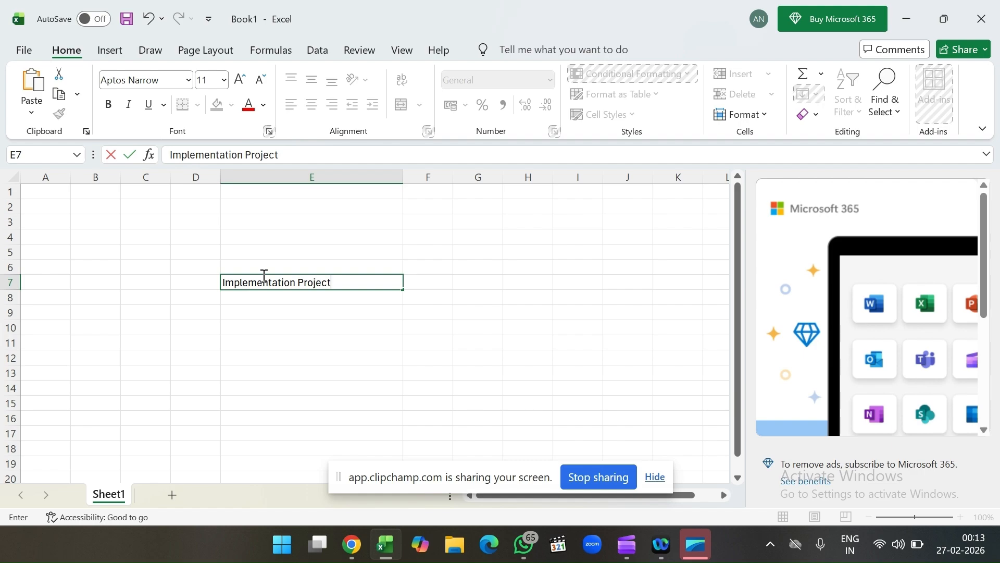
{"action": "left_click", "coordinate": [275, 292]}
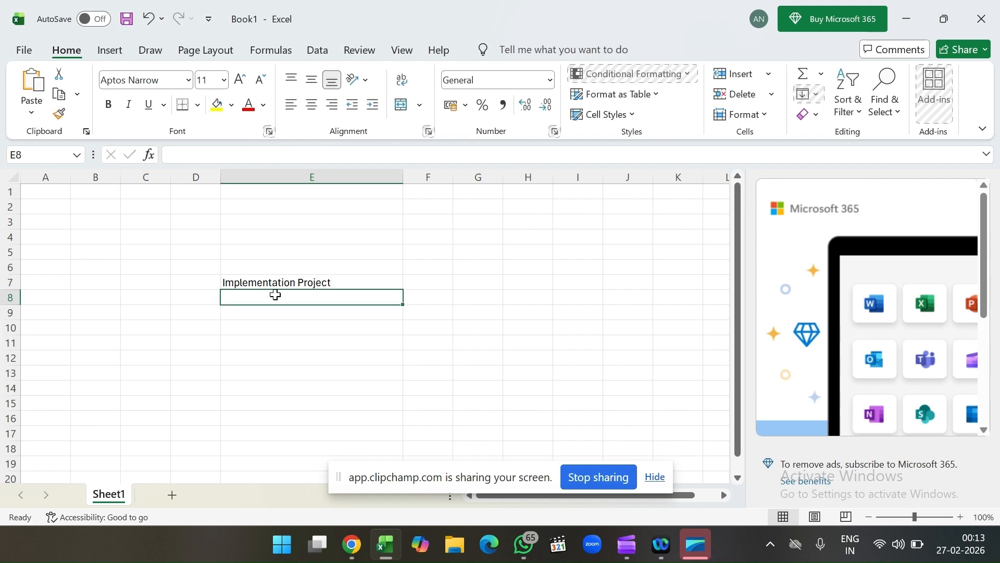
{"action": "left_click", "coordinate": [304, 282]}
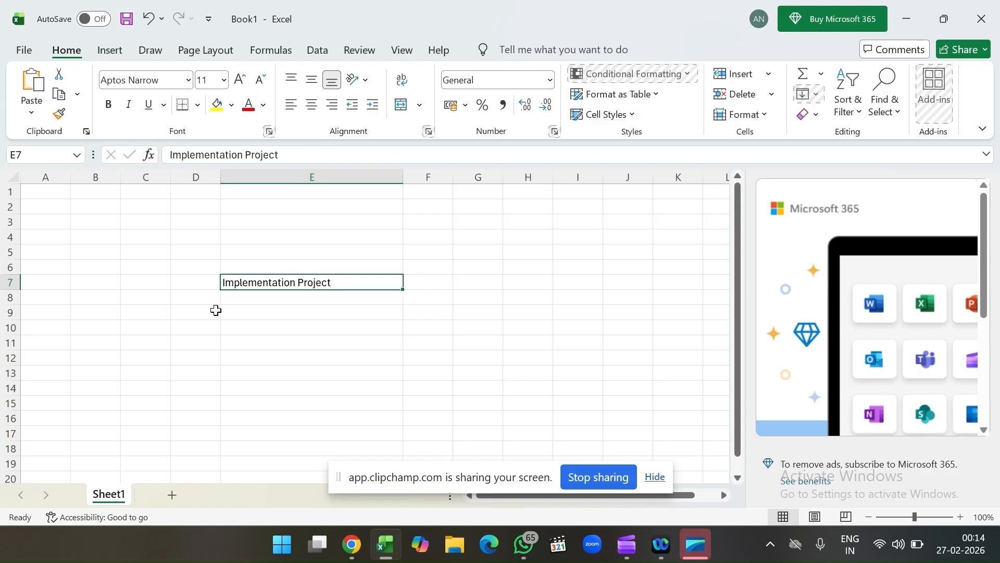
Step: Widen column C and enter "Trading Company" in cell C9
{"action": "left_click", "coordinate": [189, 315]}
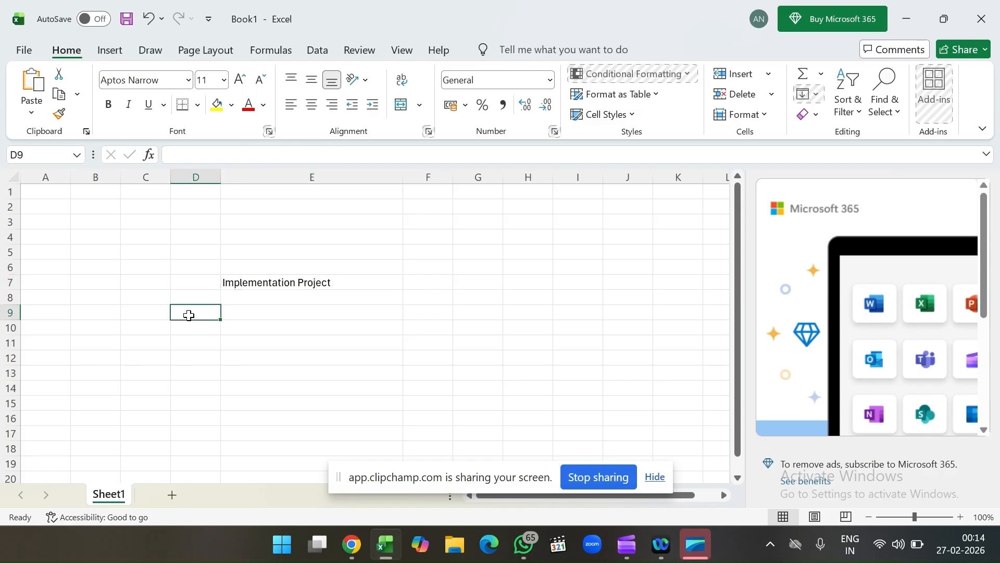
{"action": "left_click", "coordinate": [137, 318]}
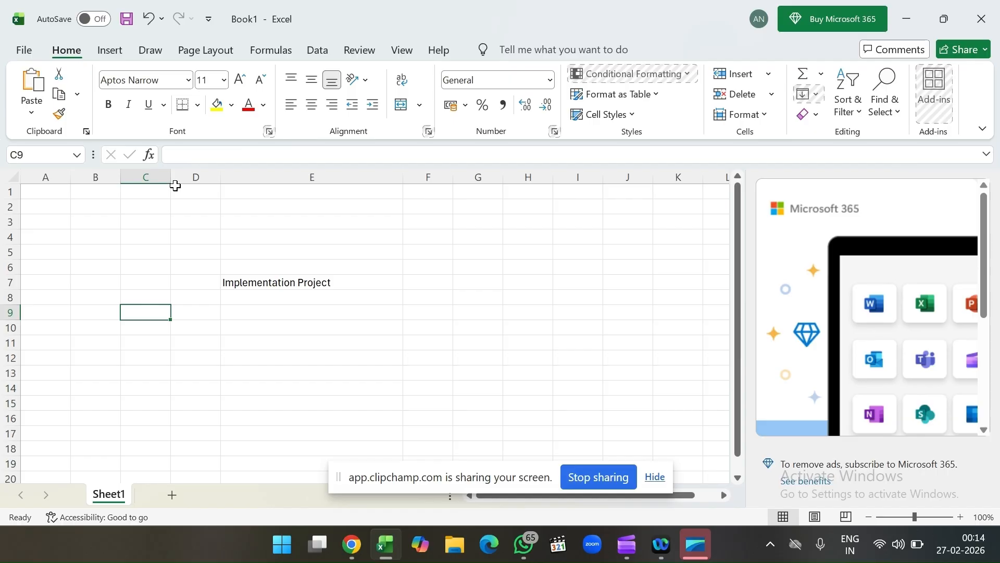
{"action": "left_click_drag", "start_coordinate": [170, 178], "coordinate": [249, 177]}
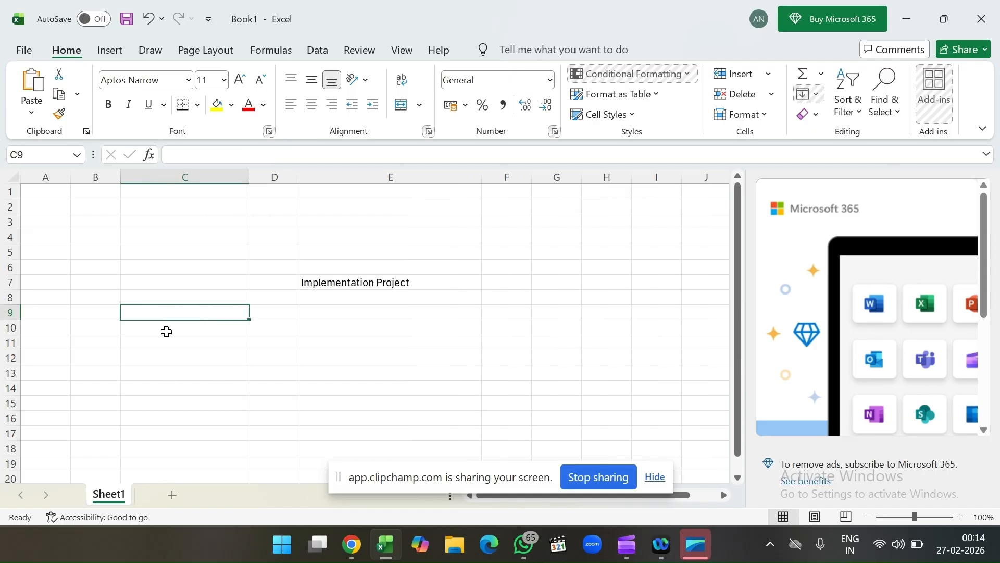
{"action": "type", "text": "Trading"}
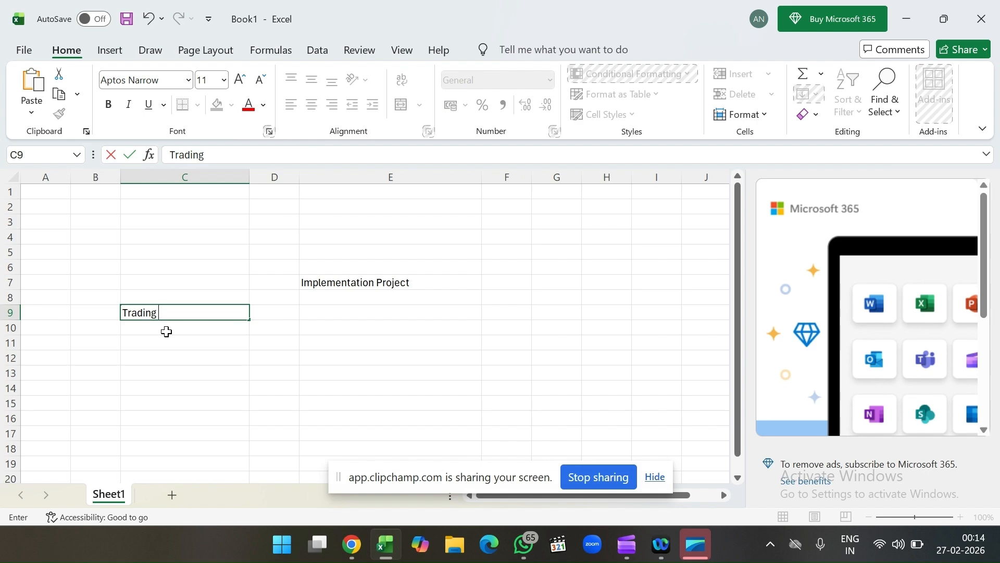
{"action": "type", "text": " Company"}
Step: Enter "Procurement" in cell E9, beneath the Implementation Project heading
{"action": "left_click", "coordinate": [364, 329]}
{"action": "left_click", "coordinate": [382, 313]}
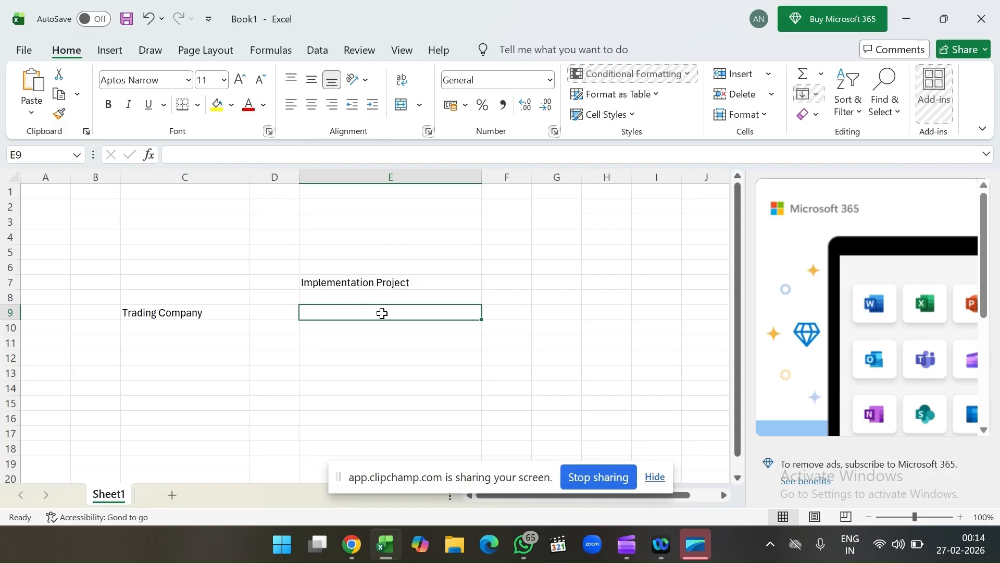
{"action": "left_click", "coordinate": [339, 341]}
{"action": "left_click", "coordinate": [356, 309]}
{"action": "type", "text": "Procurement"}
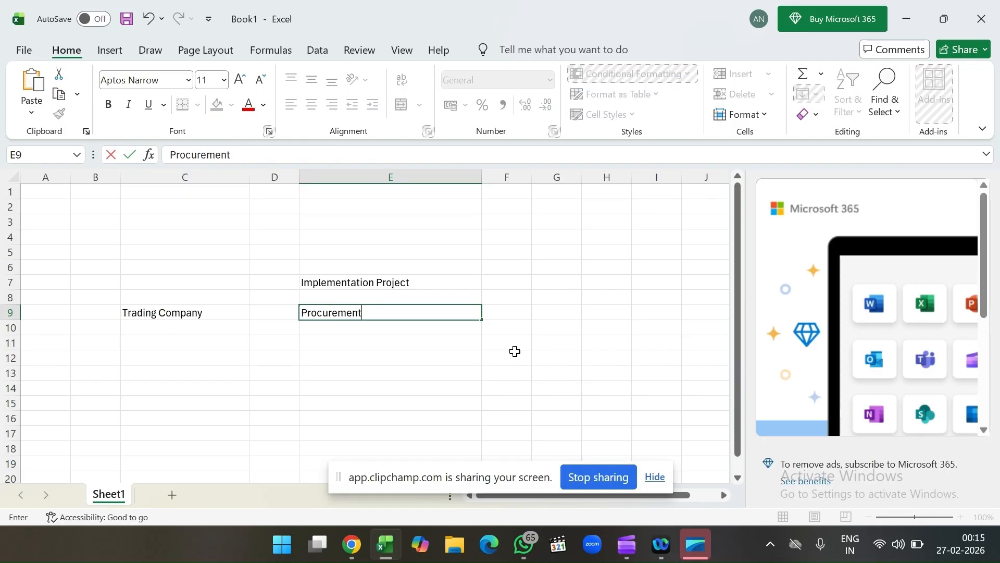
{"action": "left_click", "coordinate": [445, 313]}
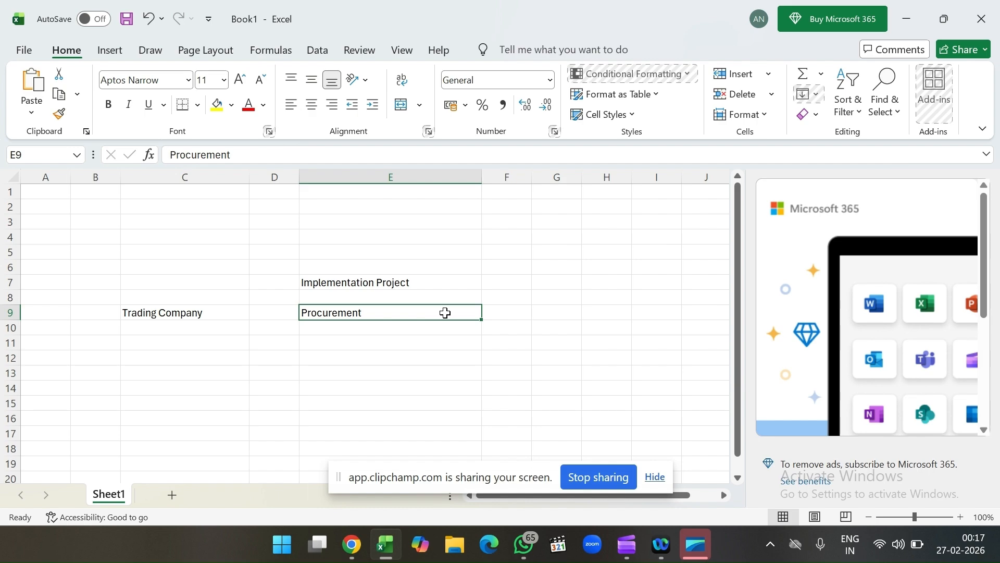
{"action": "left_click", "coordinate": [349, 346]}
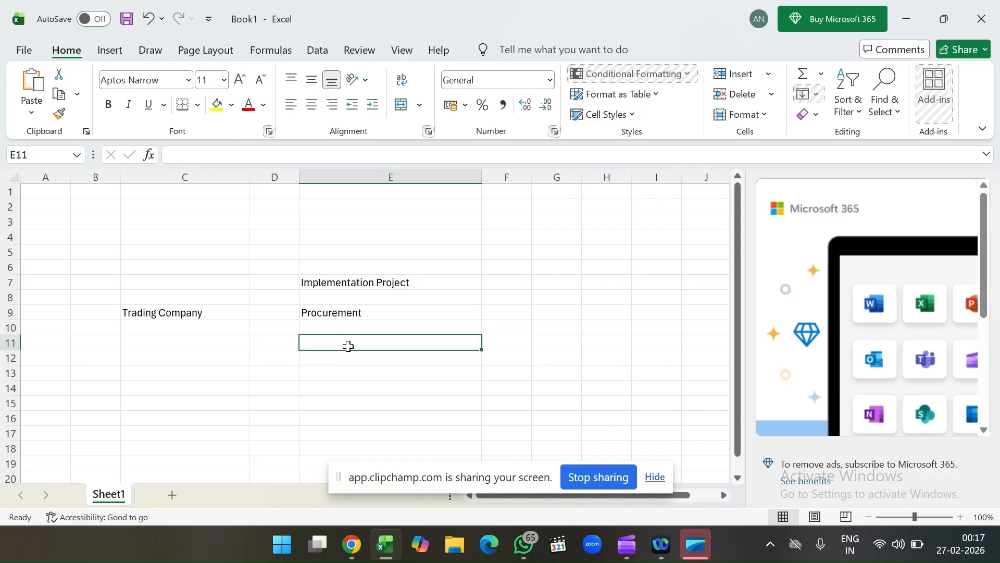
Step: Switch to Oracle Fusion in Chrome and open Additional Setup Tasks from Setup and Maintenance
{"action": "left_click", "coordinate": [353, 547]}
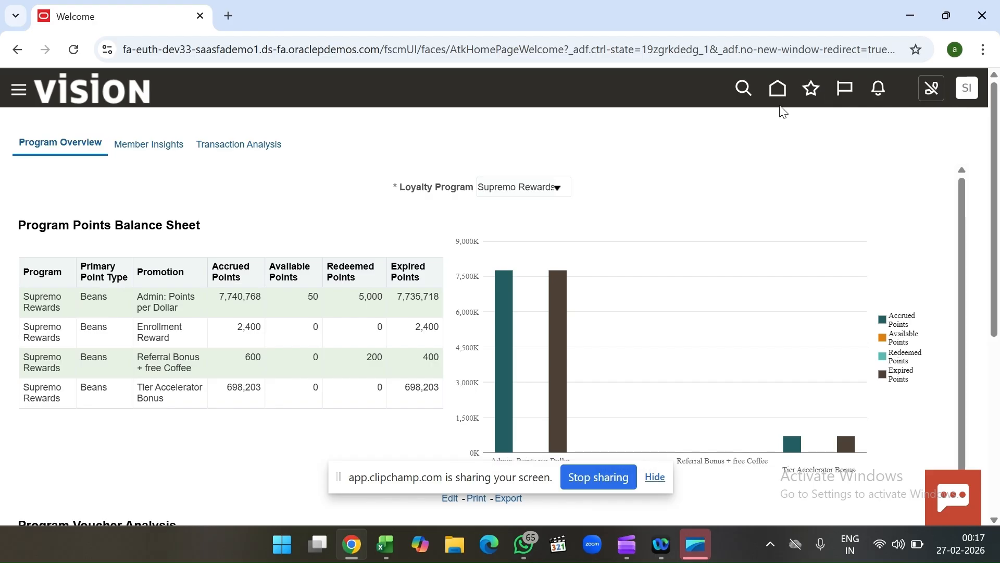
{"action": "left_click", "coordinate": [970, 92]}
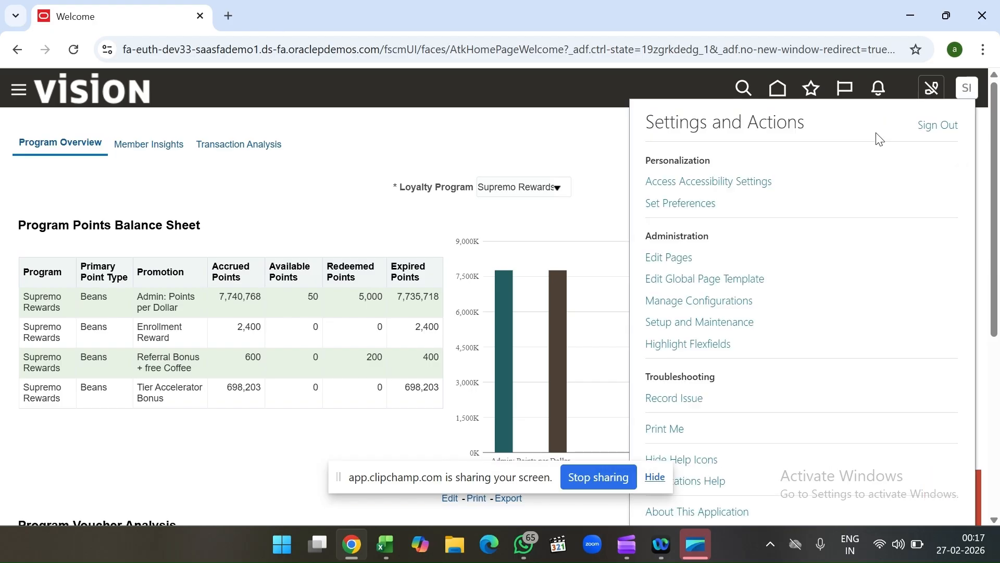
{"action": "left_click", "coordinate": [721, 332]}
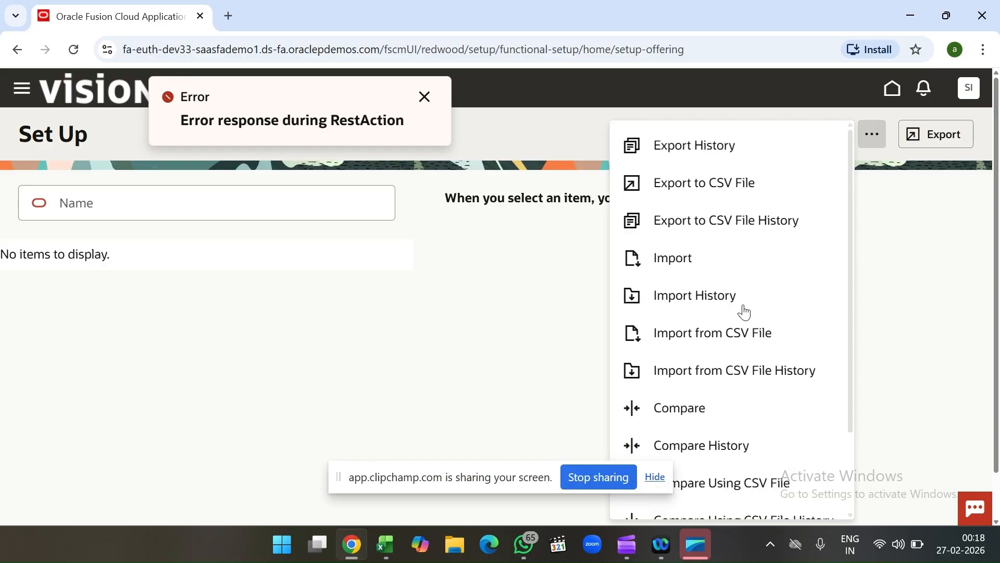
{"action": "scroll", "coordinate": [749, 394], "scroll_direction": "down", "scroll_amount": 3}
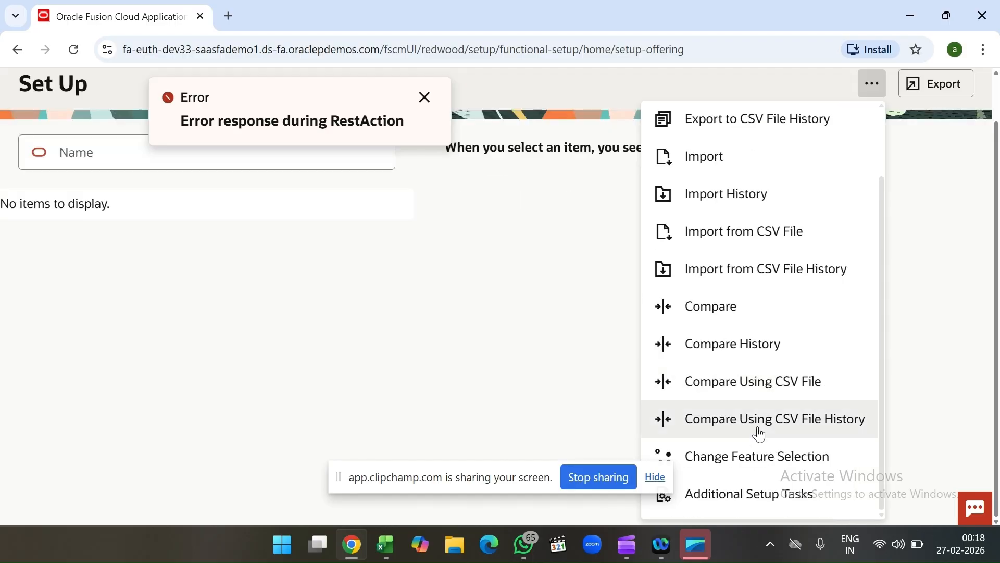
{"action": "left_click", "coordinate": [765, 492]}
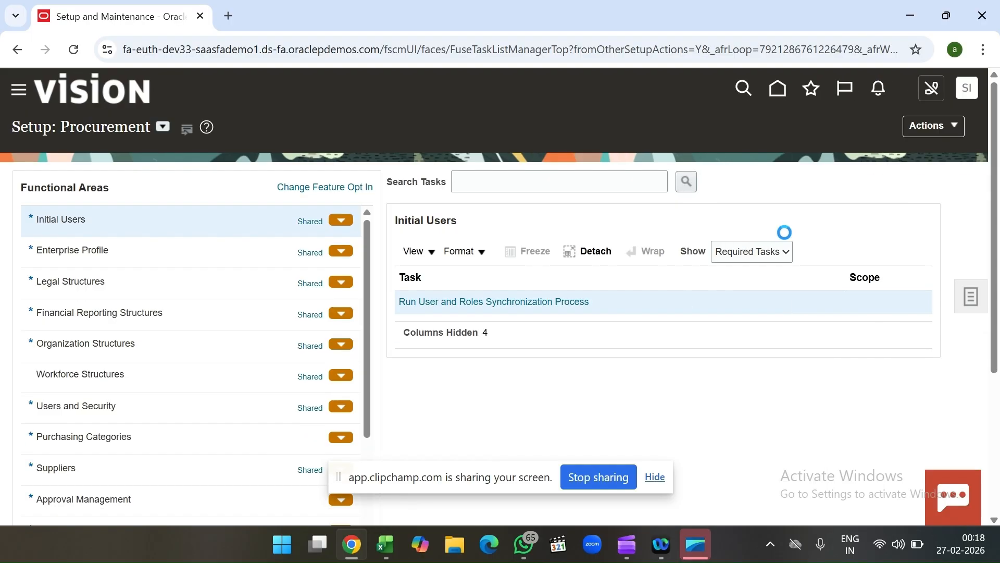
Step: Open the Manage Implementation Projects task from the Procurement setup page
{"action": "left_click", "coordinate": [926, 127]}
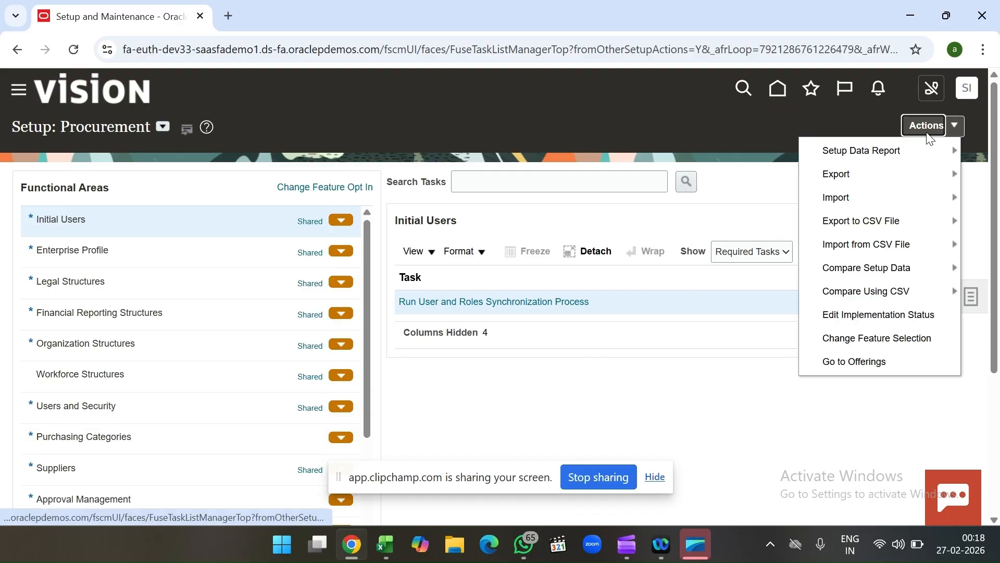
{"action": "left_click", "coordinate": [850, 123]}
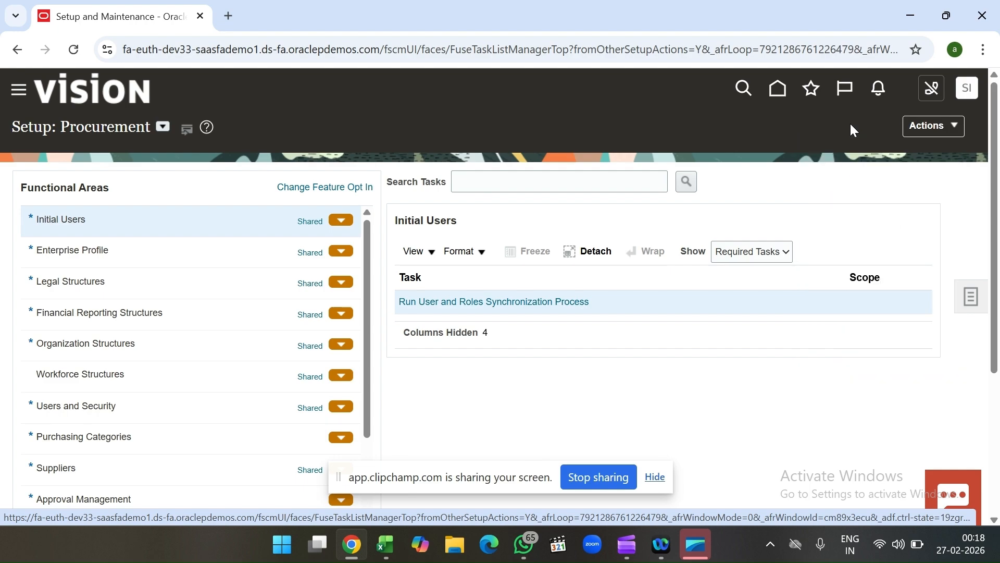
{"action": "left_click", "coordinate": [970, 300]}
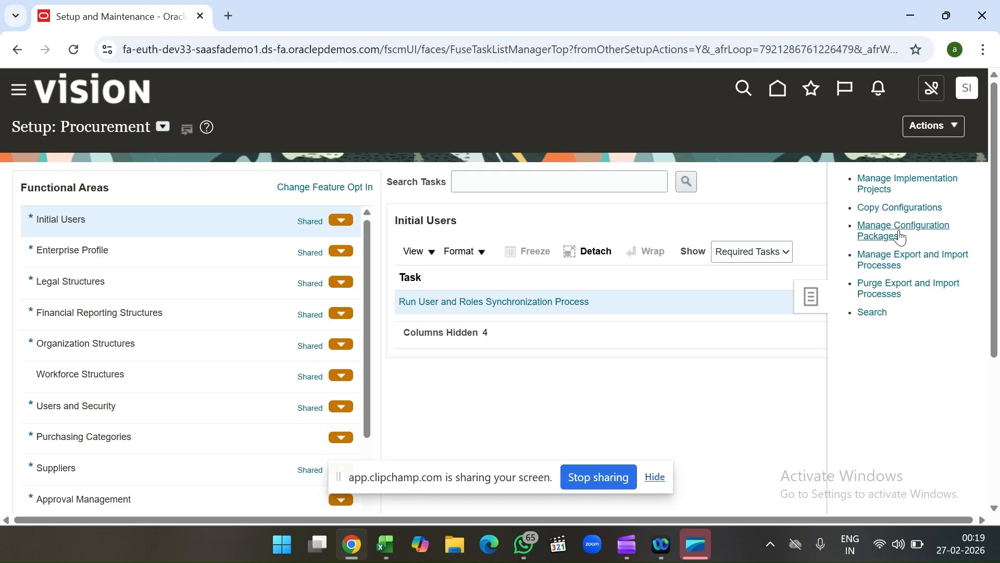
{"action": "left_click", "coordinate": [875, 188]}
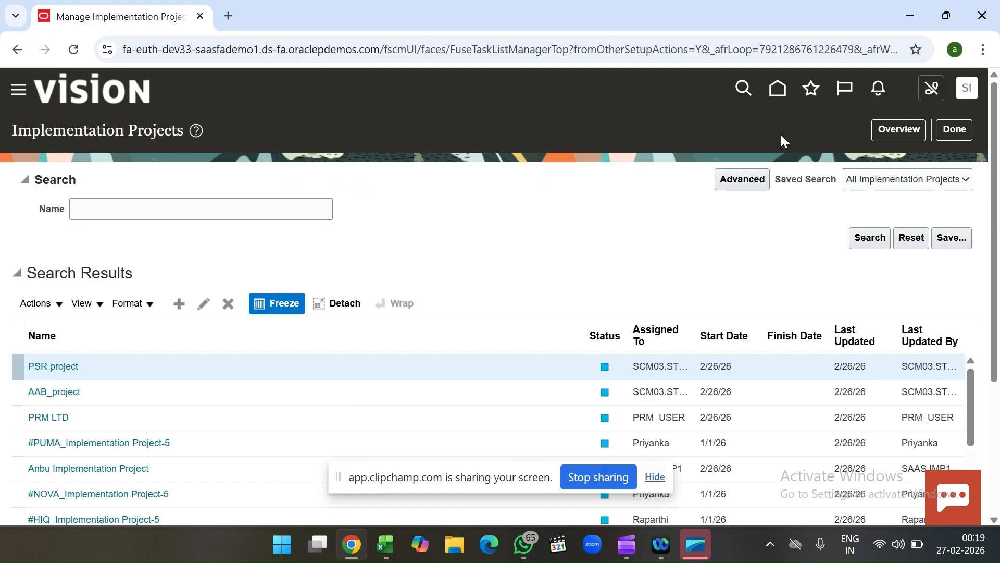
Step: Start creating a new implementation project and name it "xyz Company Implementation"
{"action": "scroll", "coordinate": [546, 228], "scroll_direction": "down", "scroll_amount": 1}
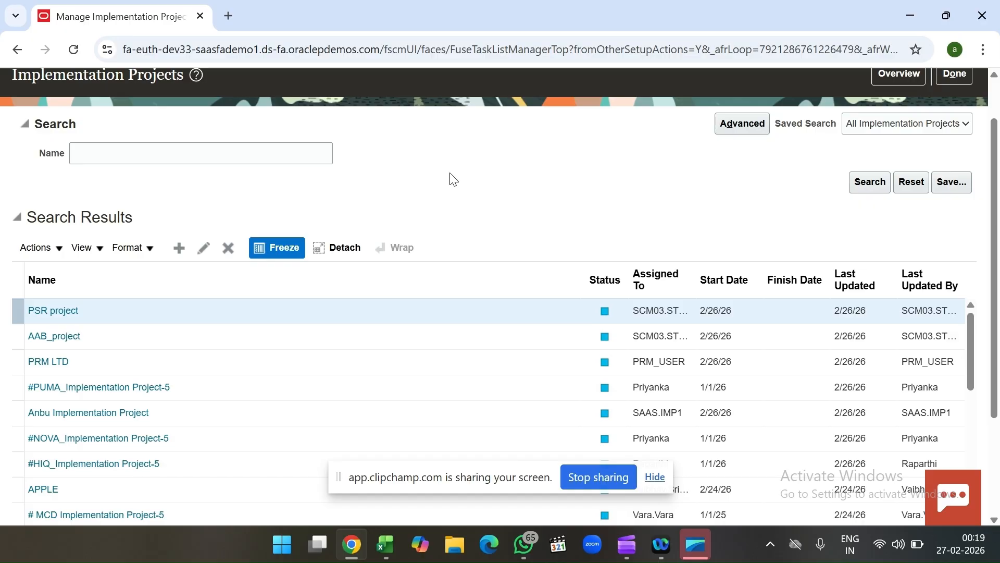
{"action": "left_click", "coordinate": [180, 251]}
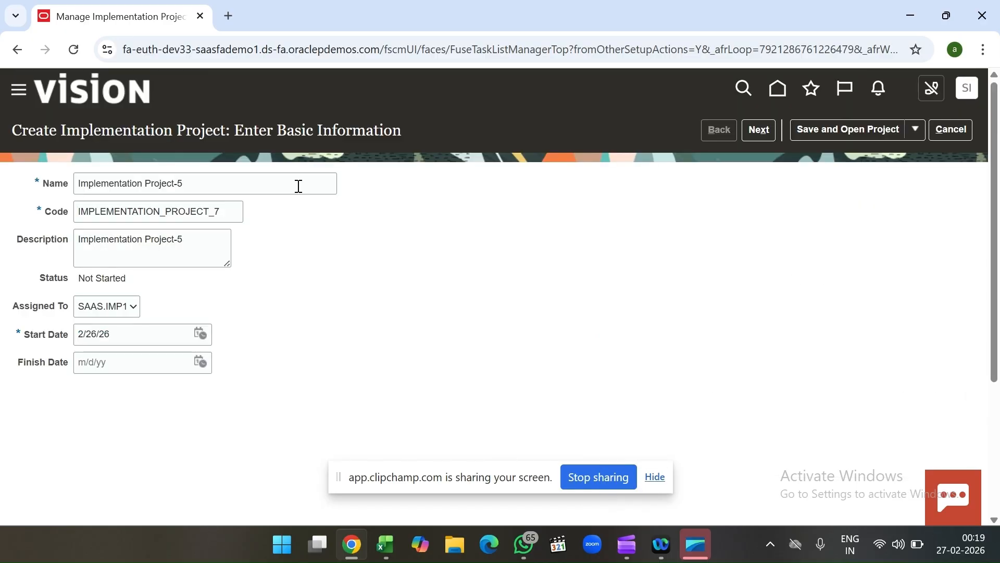
{"action": "left_click", "coordinate": [299, 186]}
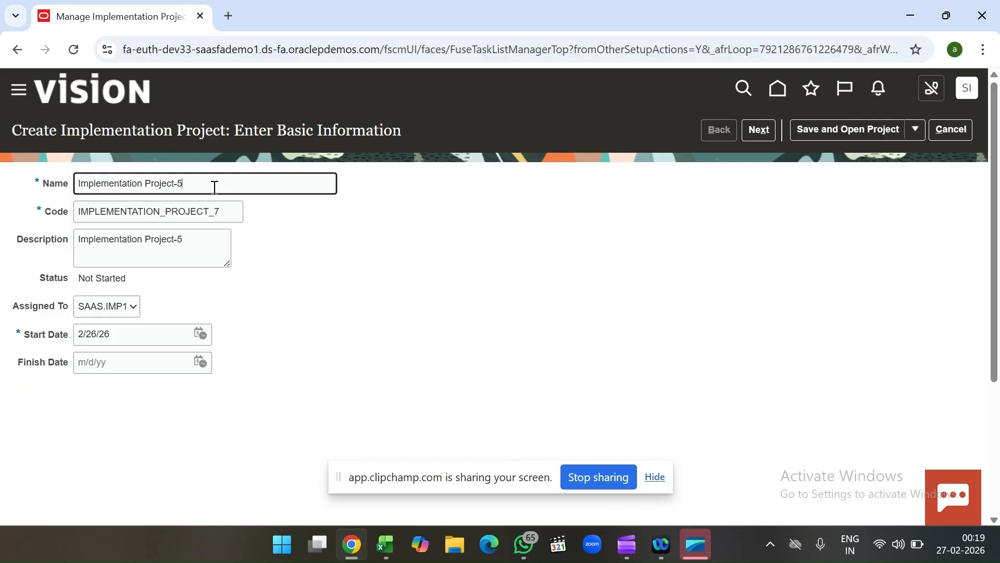
{"action": "key", "text": "BackSpace"}
{"action": "key", "text": "BackSpace"}
{"action": "key", "text": "BackSpace"}
{"action": "key", "text": "BackSpace"}
{"action": "key", "text": "BackSpace"}
{"action": "key", "text": "BackSpace"}
{"action": "key", "text": "BackSpace"}
{"action": "key", "text": "BackSpace"}
{"action": "key", "text": "BackSpace"}
{"action": "key", "text": "BackSpace"}
{"action": "key", "text": "BackSpace"}
{"action": "key", "text": "BackSpace"}
{"action": "key", "text": "BackSpace"}
{"action": "key", "text": "BackSpace"}
{"action": "key", "text": "BackSpace"}
{"action": "key", "text": "BackSpace"}
{"action": "key", "text": "BackSpace"}
{"action": "key", "text": "BackSpace"}
{"action": "key", "text": "BackSpace"}
{"action": "key", "text": "BackSpace"}
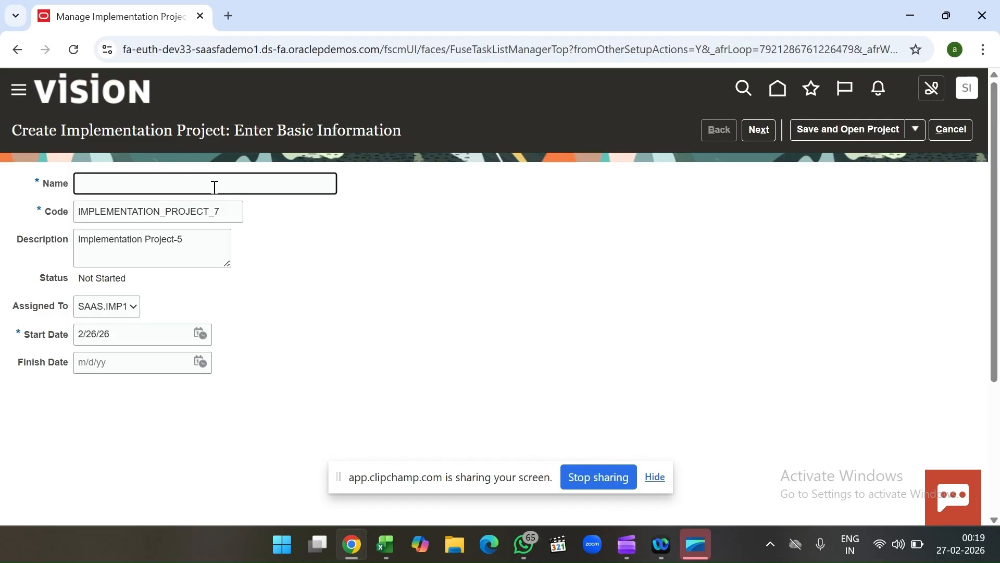
{"action": "type", "text": "Test"}
{"action": "key", "text": "BackSpace"}
{"action": "key", "text": "BackSpace"}
{"action": "key", "text": "BackSpace"}
{"action": "type", "text": "xyz Company IM"}
{"action": "key", "text": "BackSpace"}
{"action": "type", "text": "mplementation"}
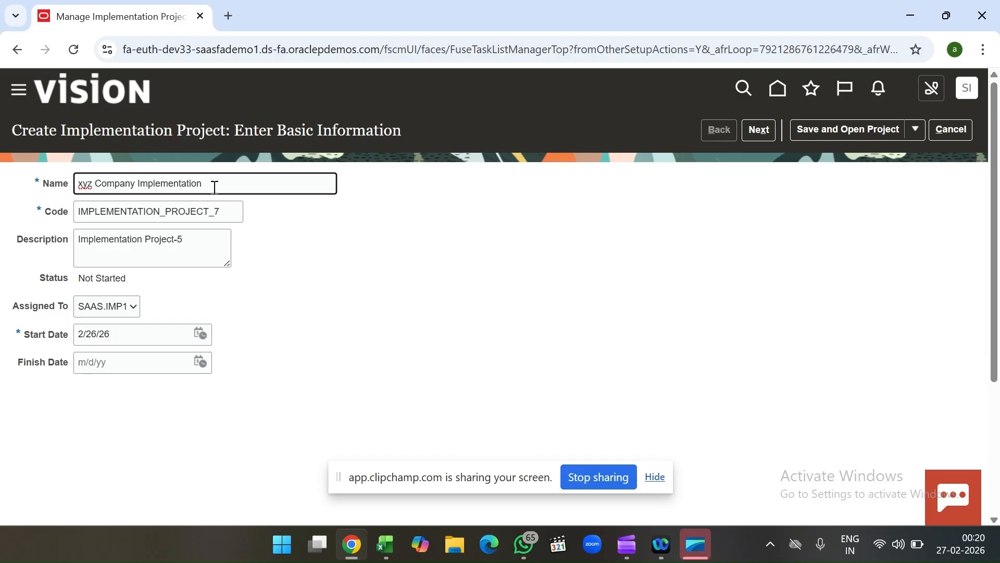
{"action": "left_click", "coordinate": [200, 218]}
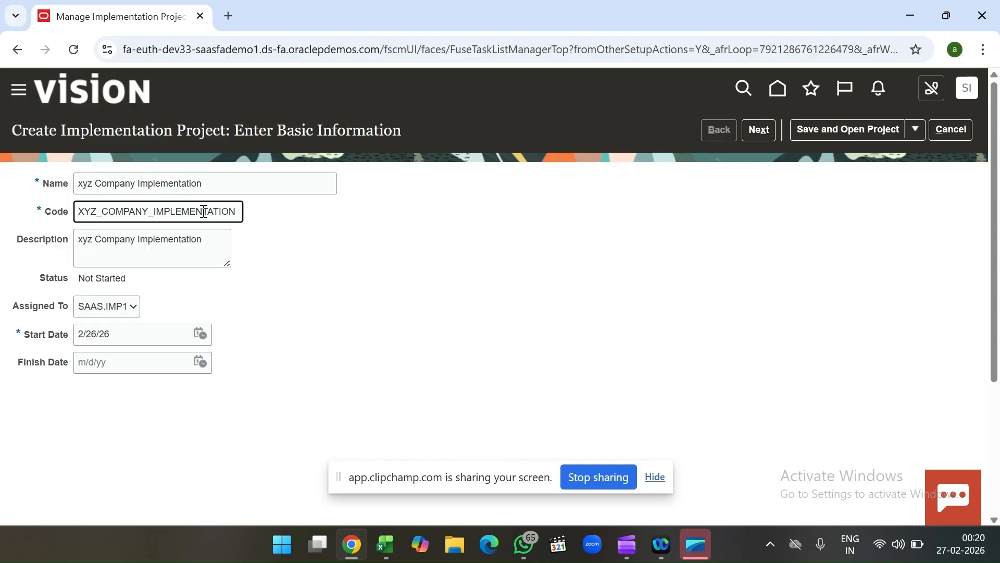
Step: Examine the new project's description and the options available for whom the project is assigned to
{"action": "left_click", "coordinate": [167, 257]}
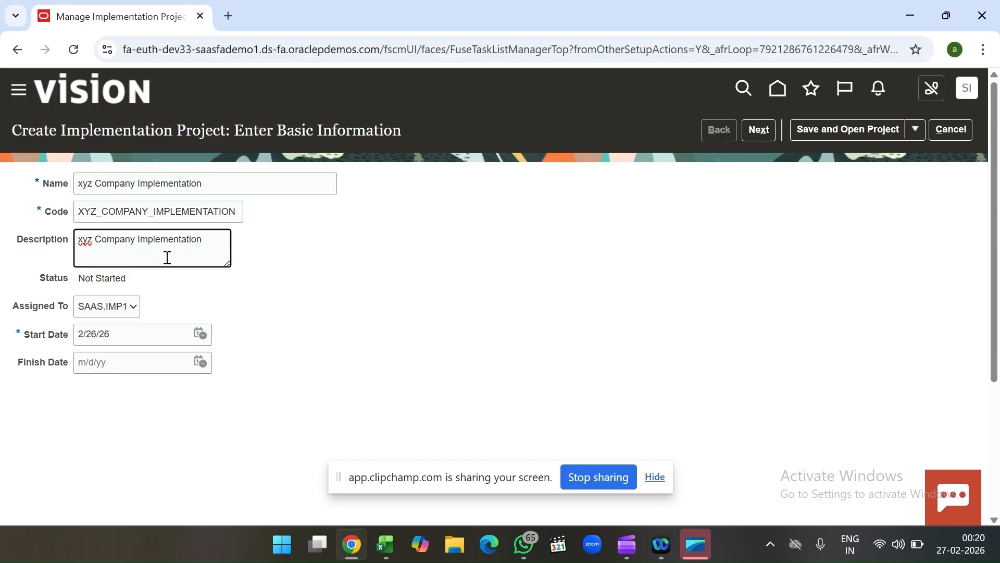
{"action": "left_click_drag", "start_coordinate": [11, 314], "coordinate": [71, 317]}
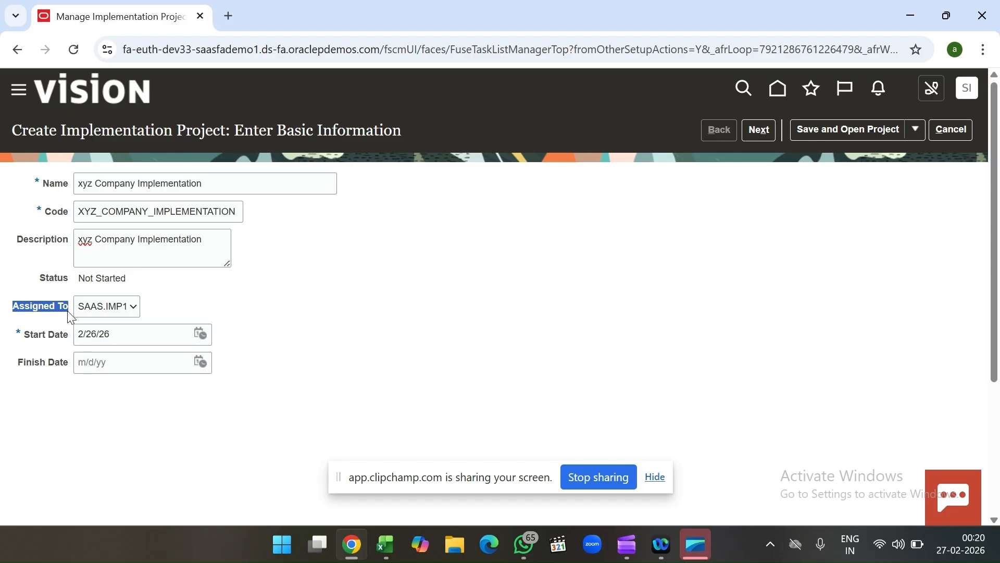
{"action": "left_click", "coordinate": [121, 313]}
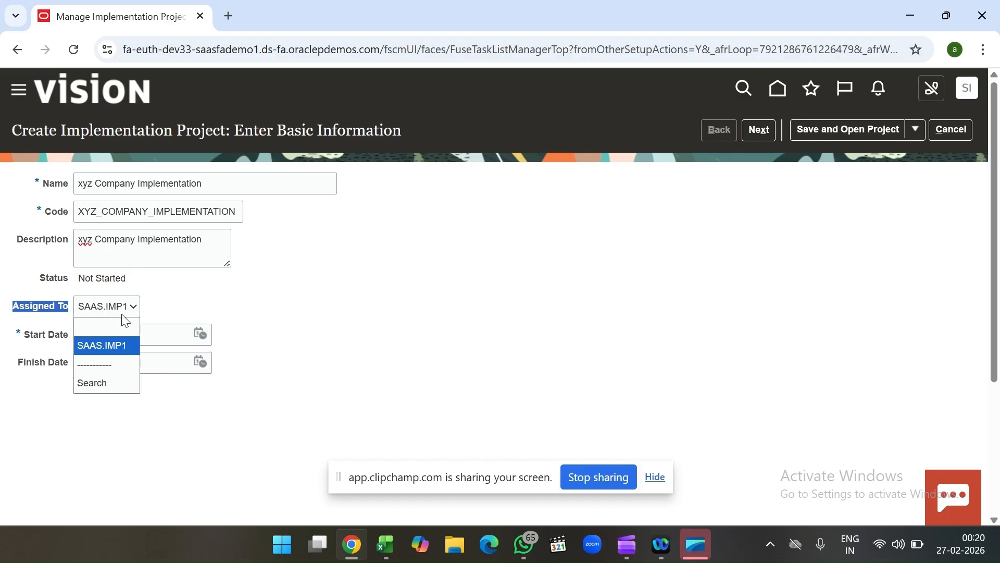
{"action": "left_click", "coordinate": [172, 294]}
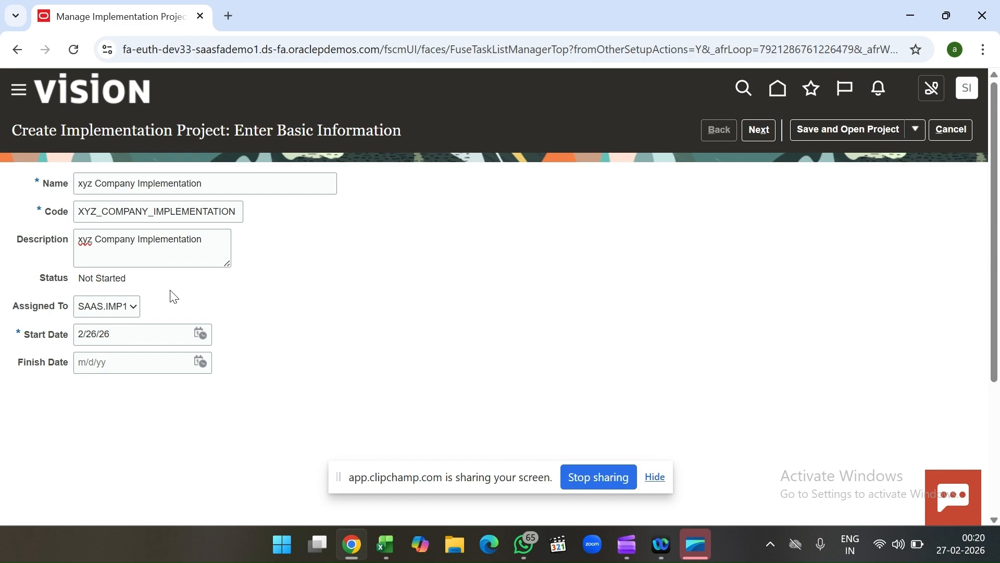
{"action": "left_click", "coordinate": [104, 312]}
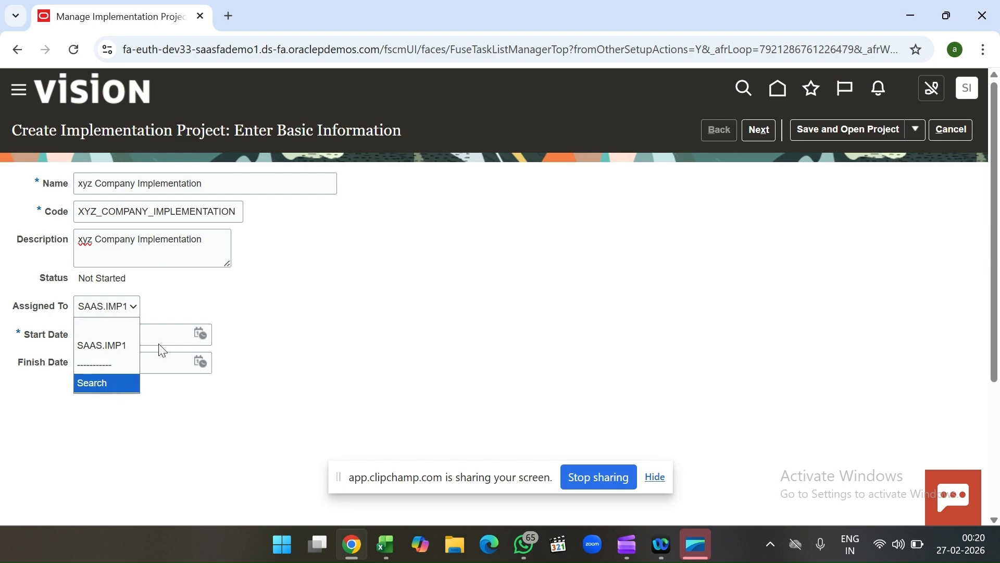
{"action": "left_click", "coordinate": [215, 316]}
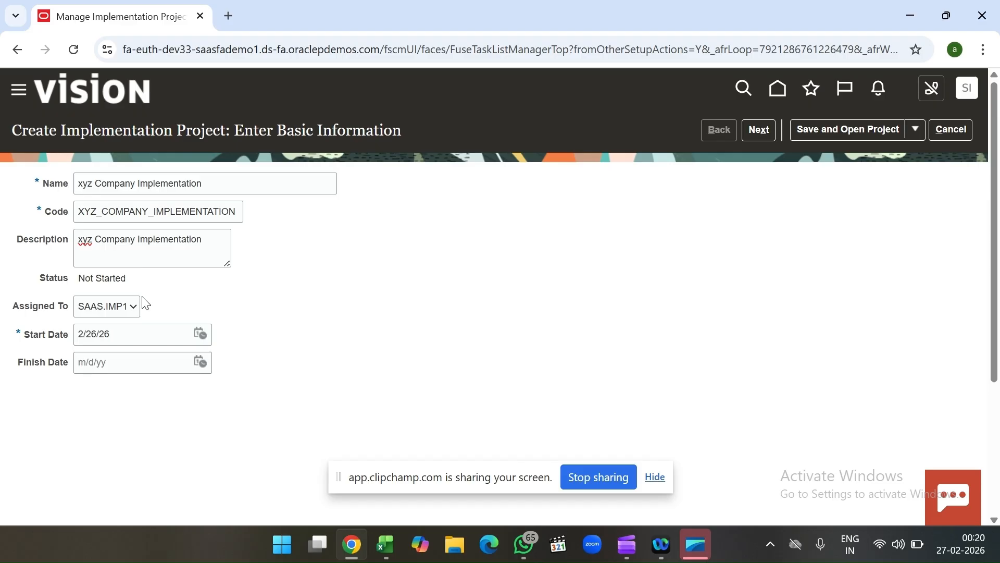
{"action": "left_click", "coordinate": [115, 308]}
{"action": "left_click", "coordinate": [242, 301]}
{"action": "left_click", "coordinate": [128, 308]}
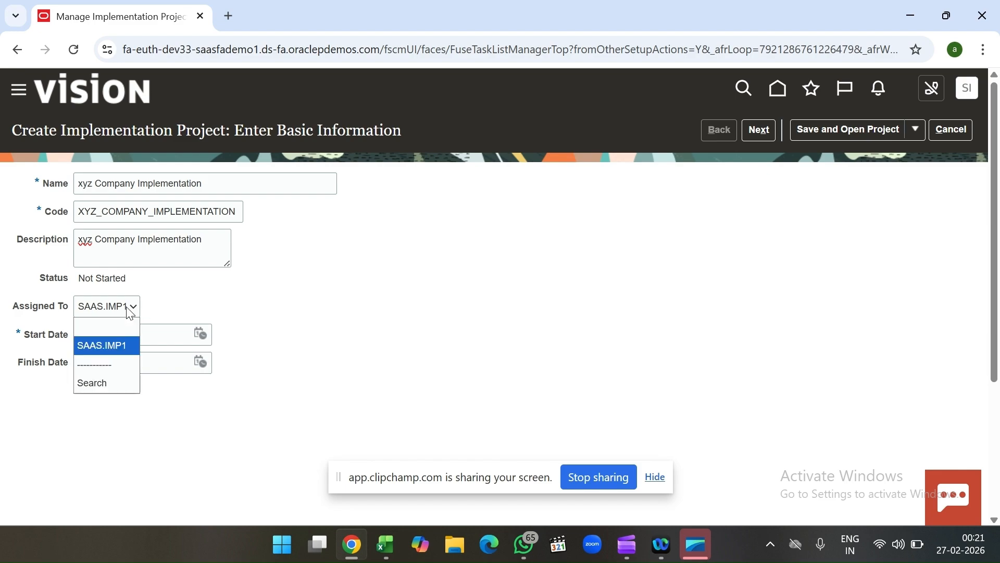
{"action": "left_click", "coordinate": [188, 299]}
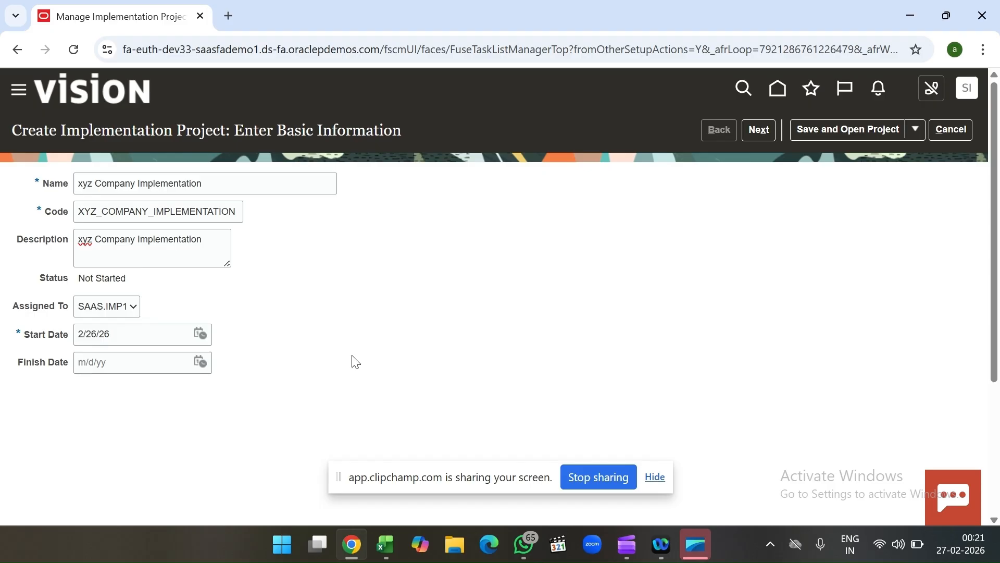
Step: Continue to the offerings selection without a finish date and include the Procurement offering in the project
{"action": "left_click", "coordinate": [179, 368]}
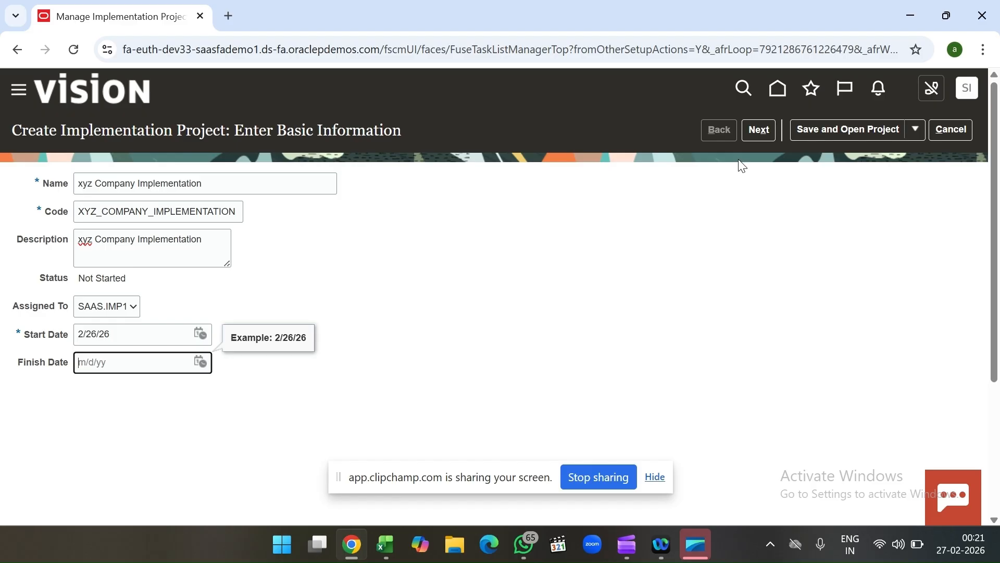
{"action": "left_click", "coordinate": [764, 130]}
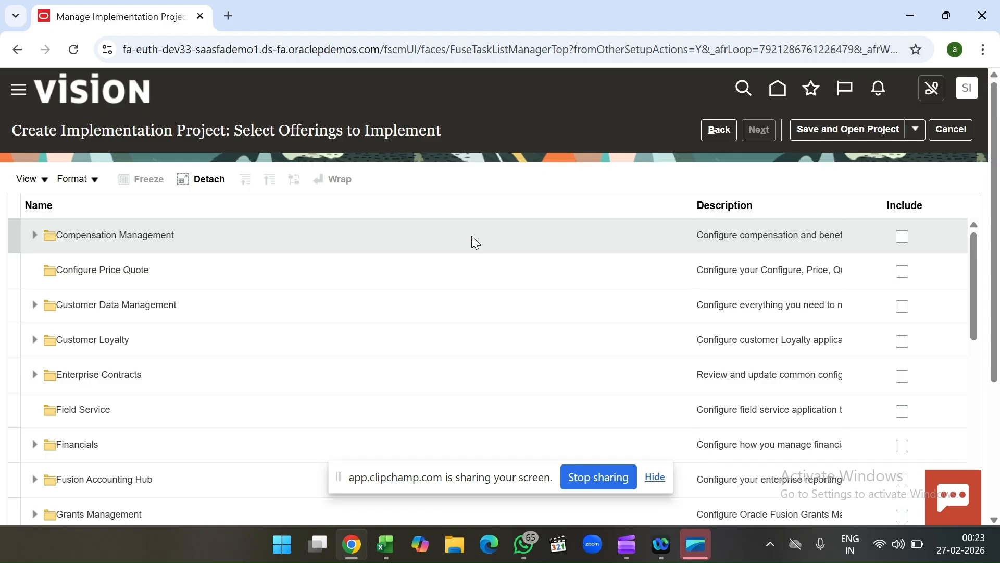
{"action": "scroll", "coordinate": [369, 271], "scroll_direction": "down", "scroll_amount": 2}
{"action": "scroll", "coordinate": [371, 274], "scroll_direction": "down", "scroll_amount": 2}
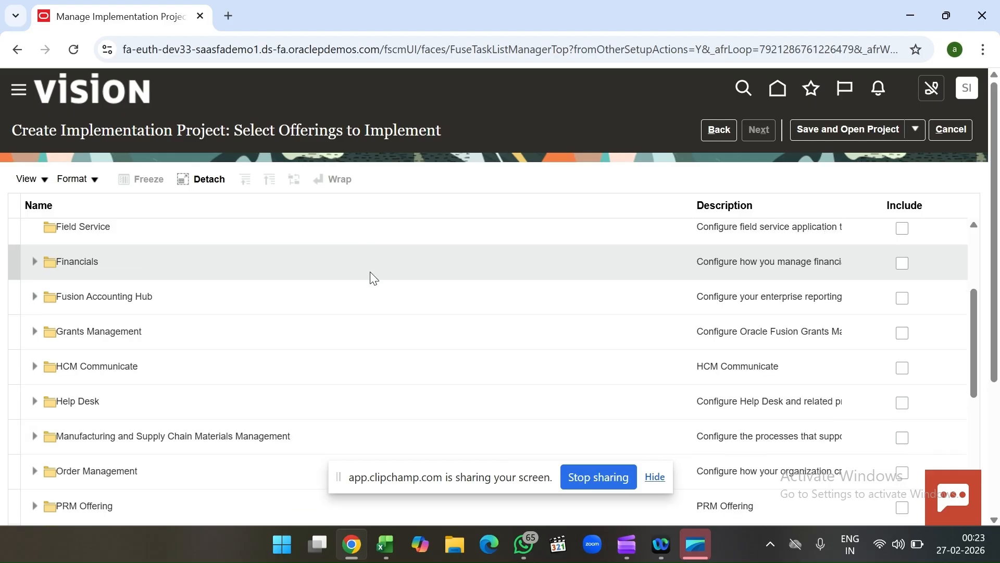
{"action": "scroll", "coordinate": [370, 272], "scroll_direction": "down", "scroll_amount": 2}
{"action": "scroll", "coordinate": [371, 273], "scroll_direction": "down", "scroll_amount": 2}
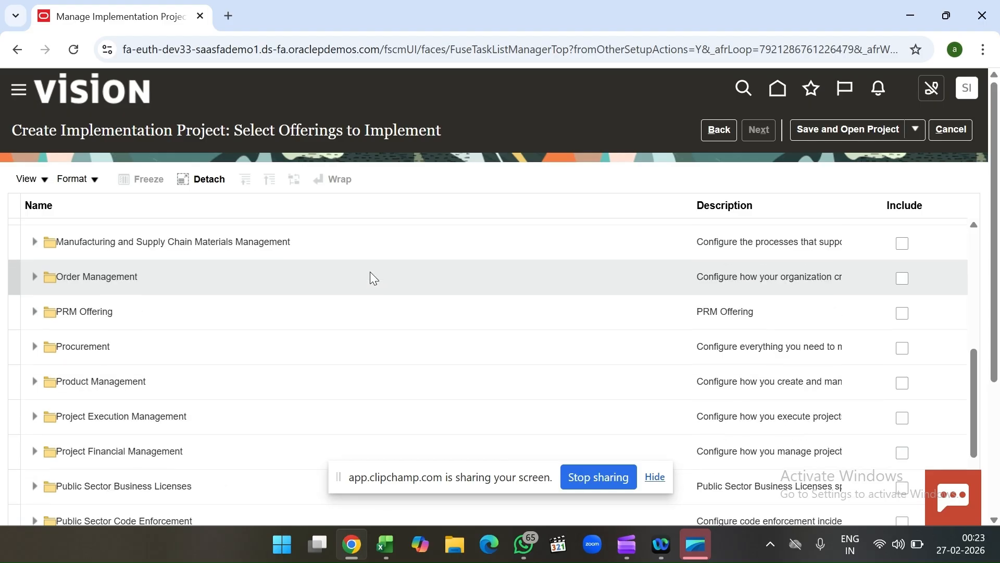
{"action": "scroll", "coordinate": [371, 272], "scroll_direction": "down", "scroll_amount": 1}
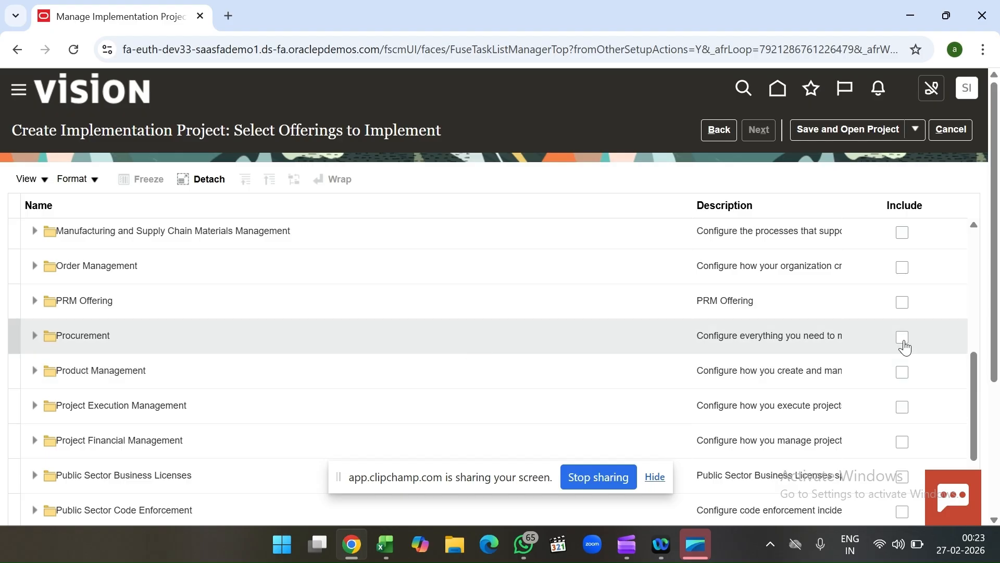
{"action": "left_click", "coordinate": [903, 338]}
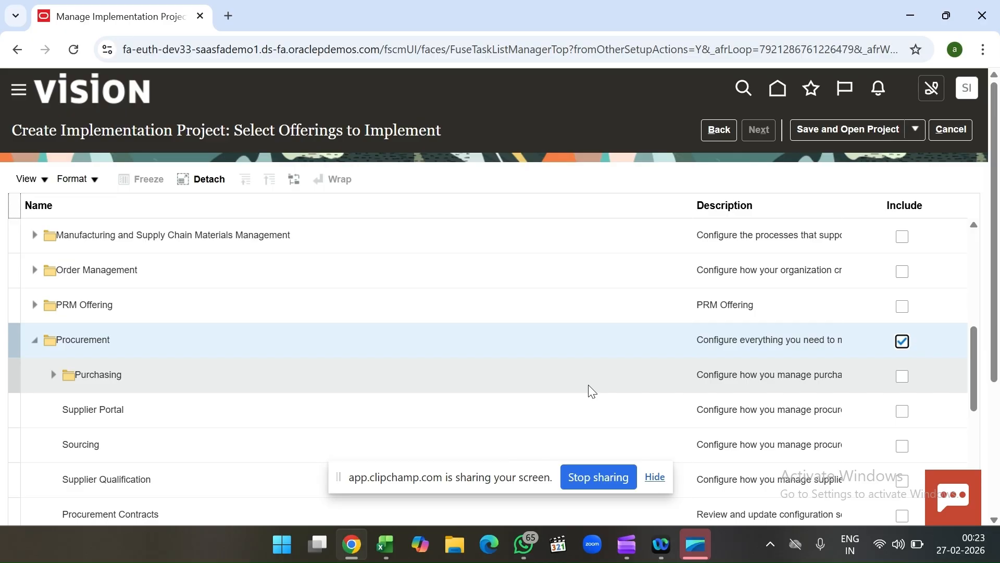
Step: Include Purchasing under Procurement, together with its Self Service Procurement, Supplier Invoice Processing and Supplier Incentives options
{"action": "scroll", "coordinate": [383, 385], "scroll_direction": "down", "scroll_amount": 2}
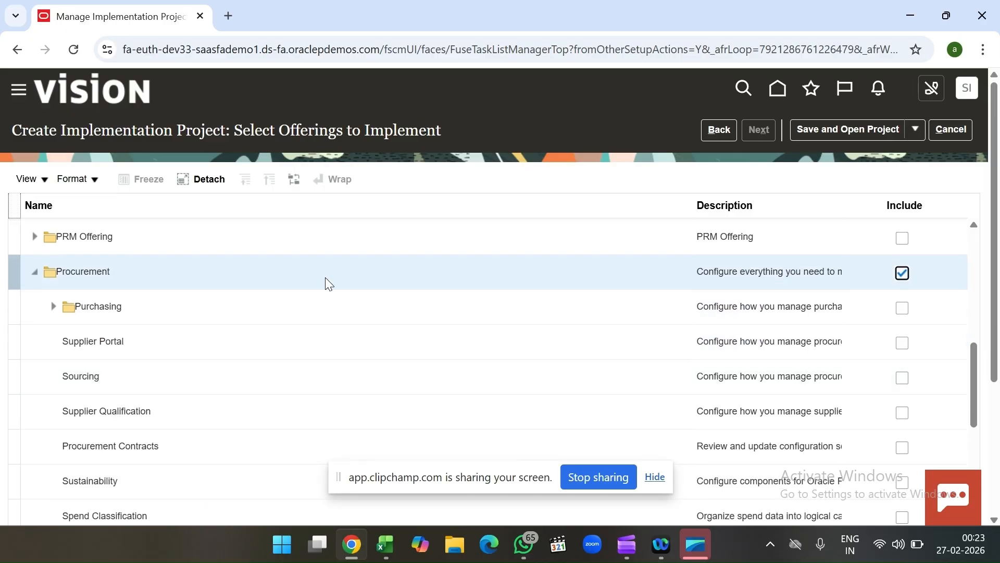
{"action": "scroll", "coordinate": [456, 341], "scroll_direction": "down", "scroll_amount": 1}
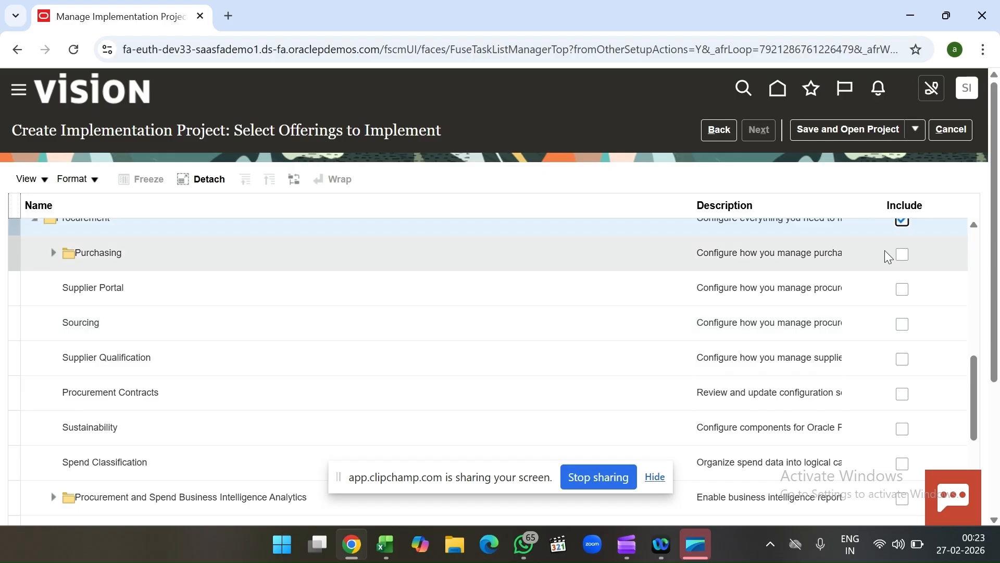
{"action": "left_click", "coordinate": [902, 254]}
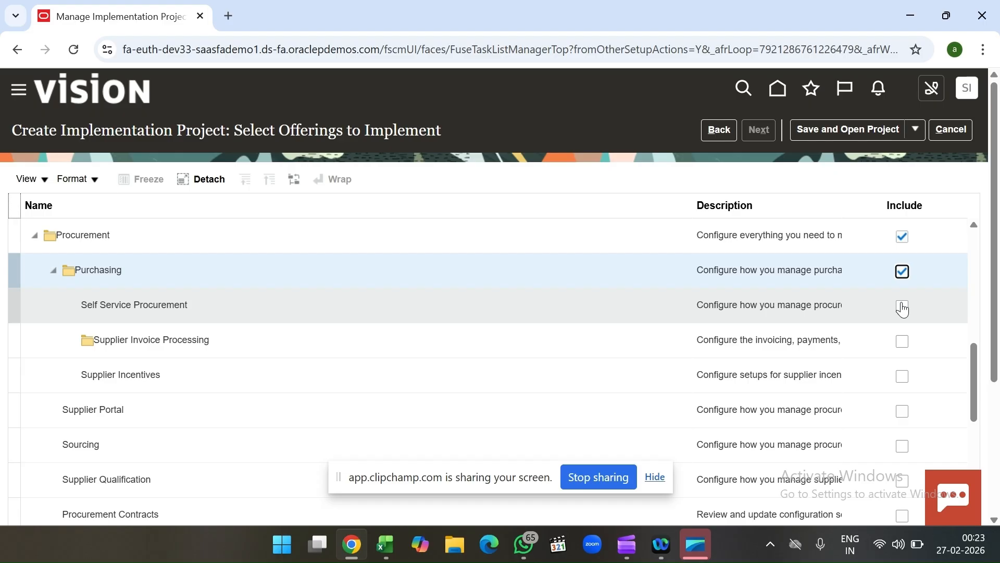
{"action": "left_click", "coordinate": [903, 308]}
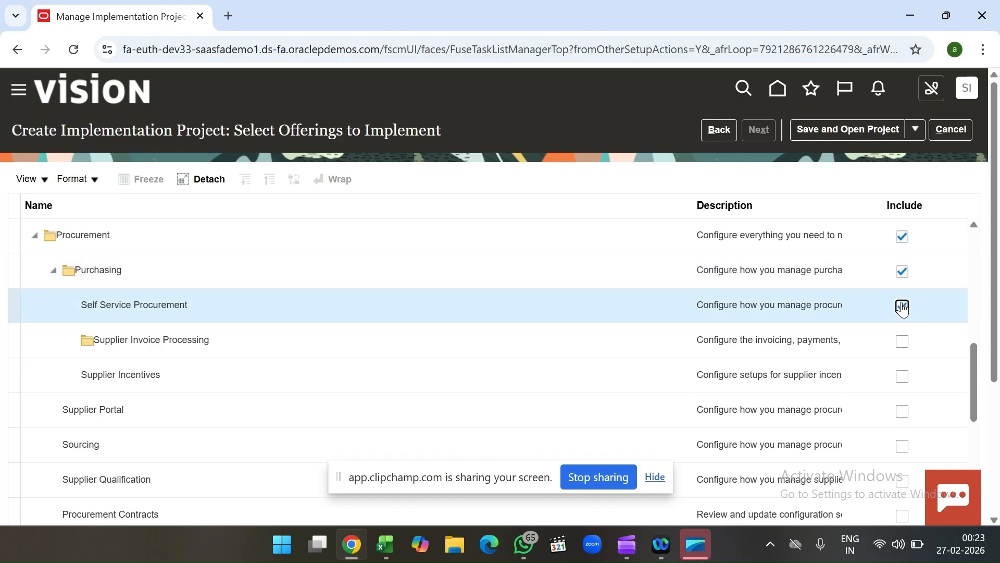
{"action": "left_click", "coordinate": [903, 341]}
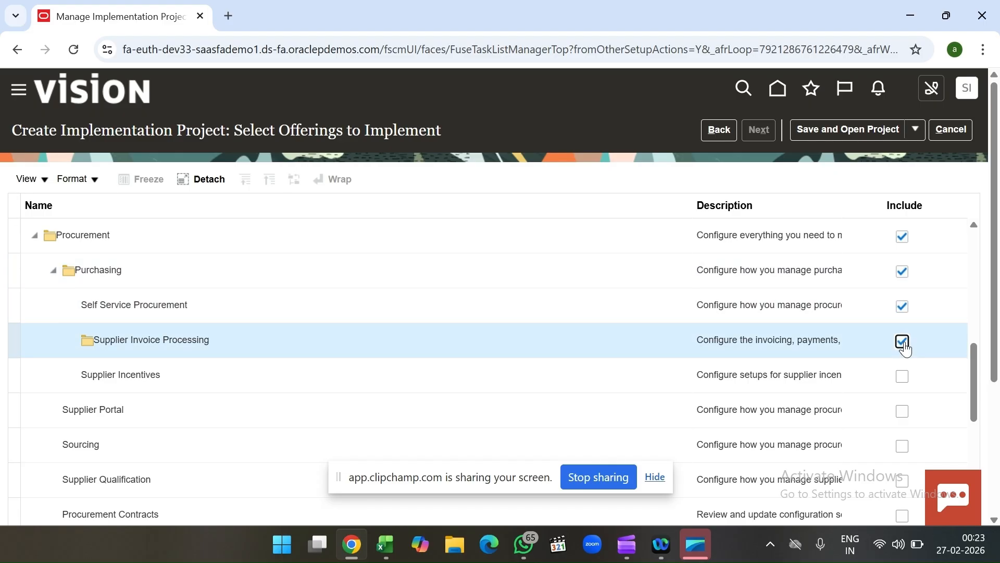
{"action": "left_click", "coordinate": [902, 328]}
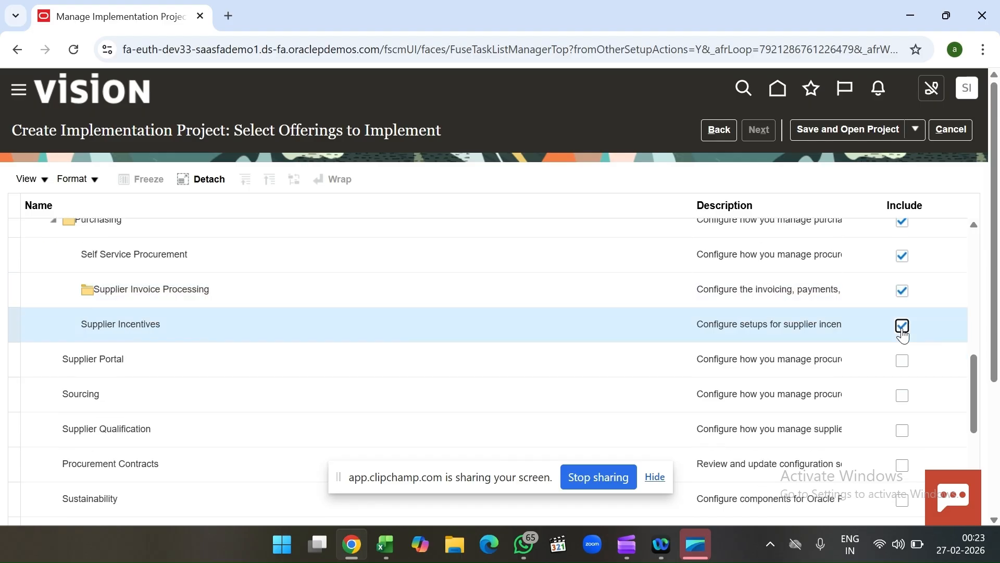
Step: Include Supplier Portal, Sourcing, Supplier Qualification, Procurement Contracts and Spend Classification under Procurement, leaving Sustainability excluded
{"action": "left_click", "coordinate": [903, 362]}
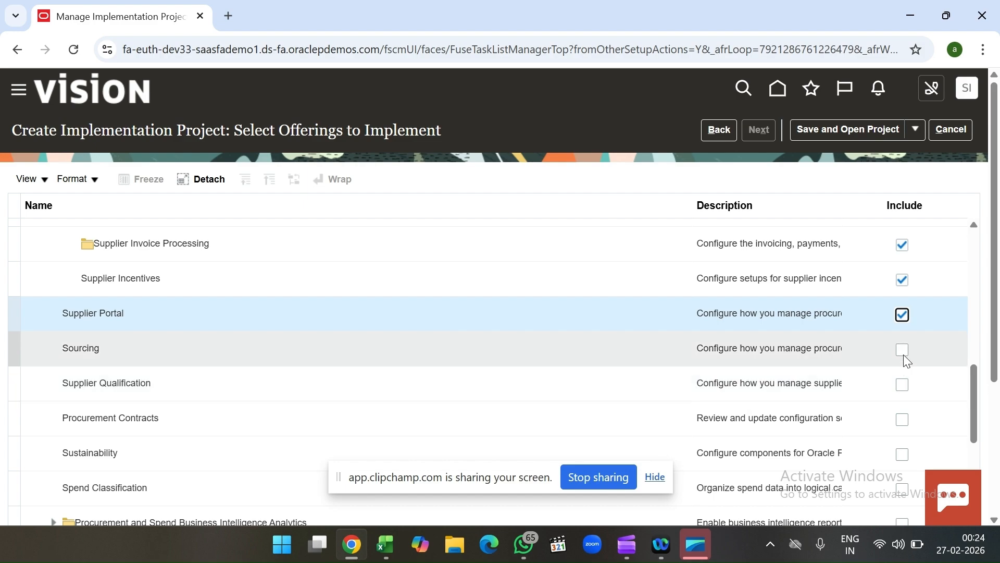
{"action": "left_click", "coordinate": [903, 351]}
{"action": "scroll", "coordinate": [903, 356], "scroll_direction": "down", "scroll_amount": 1}
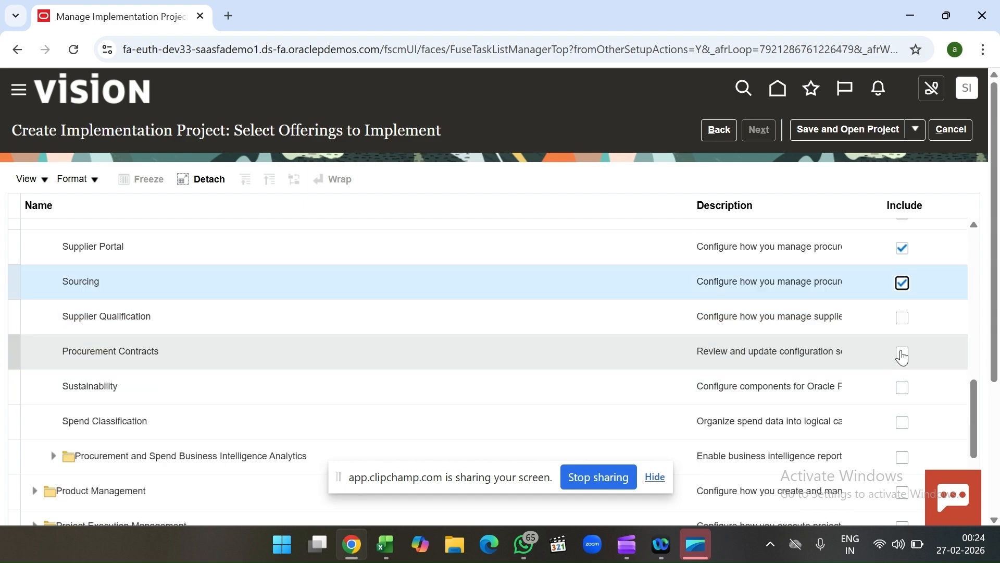
{"action": "left_click", "coordinate": [903, 319]}
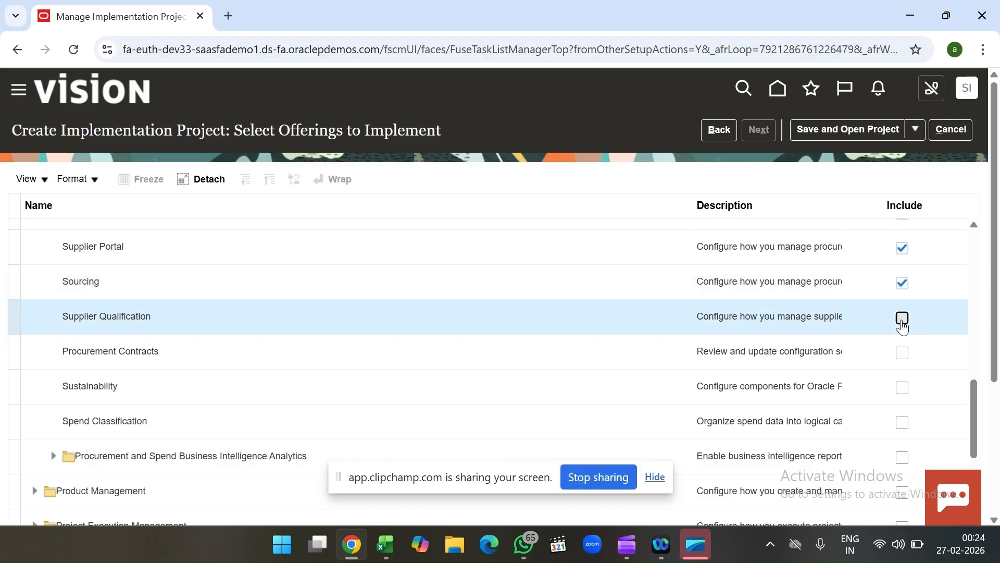
{"action": "left_click", "coordinate": [903, 353]}
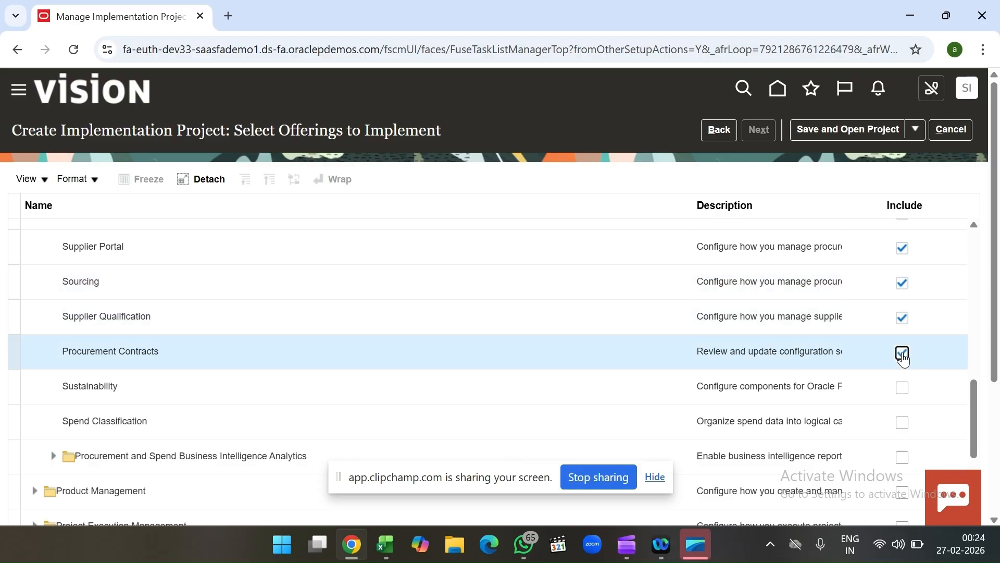
{"action": "left_click", "coordinate": [904, 392]}
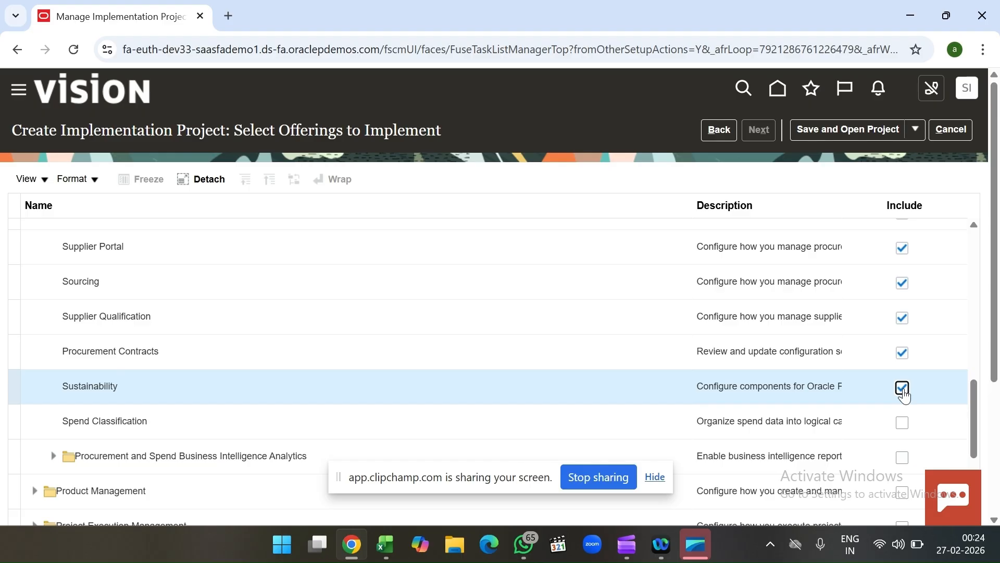
{"action": "left_click", "coordinate": [903, 426]}
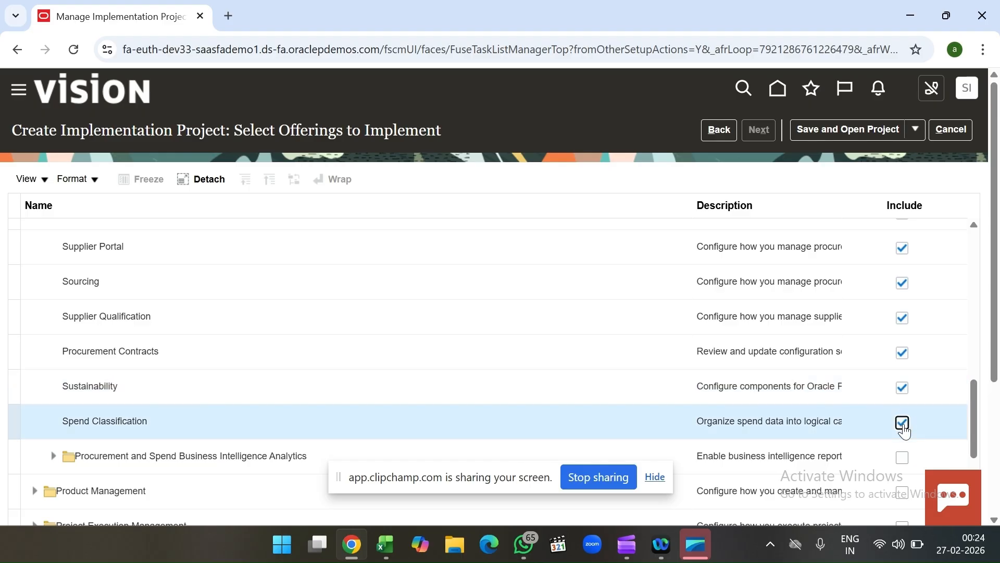
{"action": "left_click", "coordinate": [902, 390]}
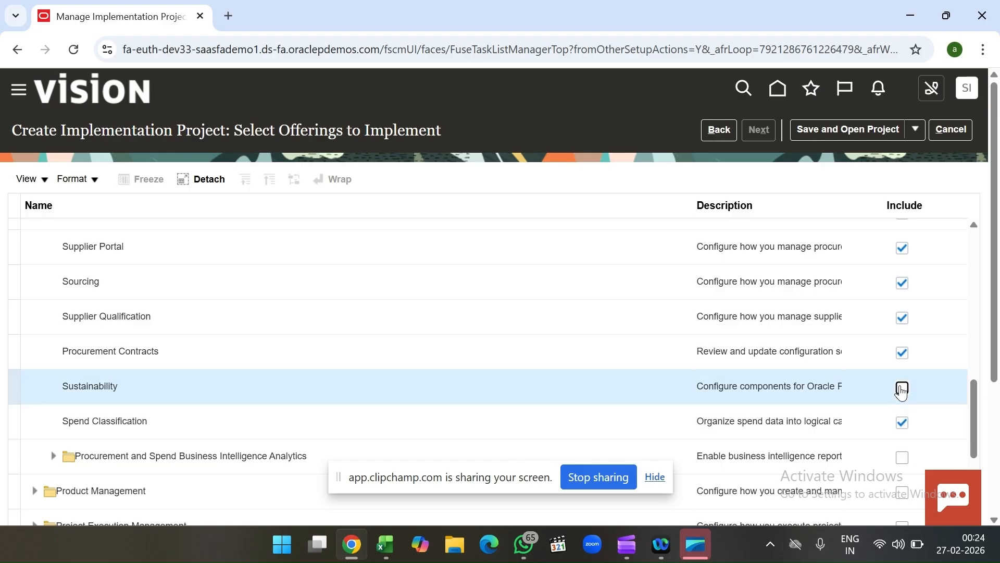
Step: Review the included Procurement offerings, and save and open the implementation project
{"action": "scroll", "coordinate": [513, 397], "scroll_direction": "up", "scroll_amount": 1}
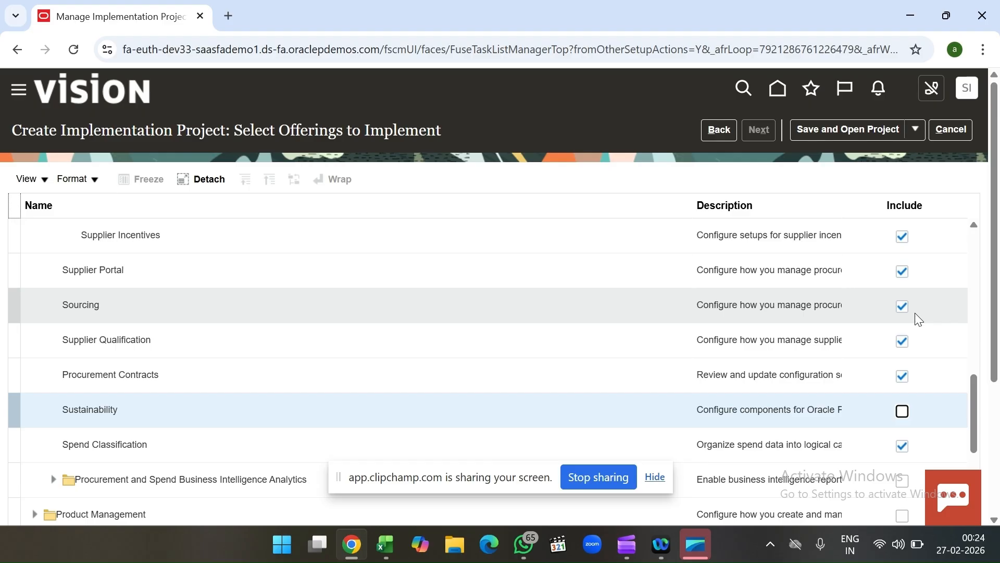
{"action": "scroll", "coordinate": [962, 290], "scroll_direction": "up", "scroll_amount": 1}
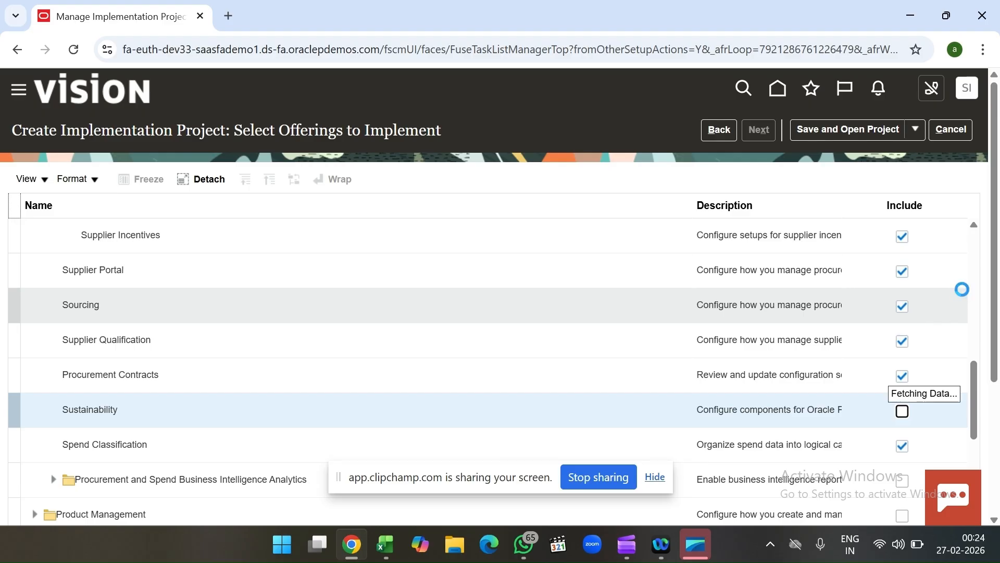
{"action": "scroll", "coordinate": [962, 289], "scroll_direction": "up", "scroll_amount": 1}
{"action": "scroll", "coordinate": [998, 290], "scroll_direction": "down", "scroll_amount": 1}
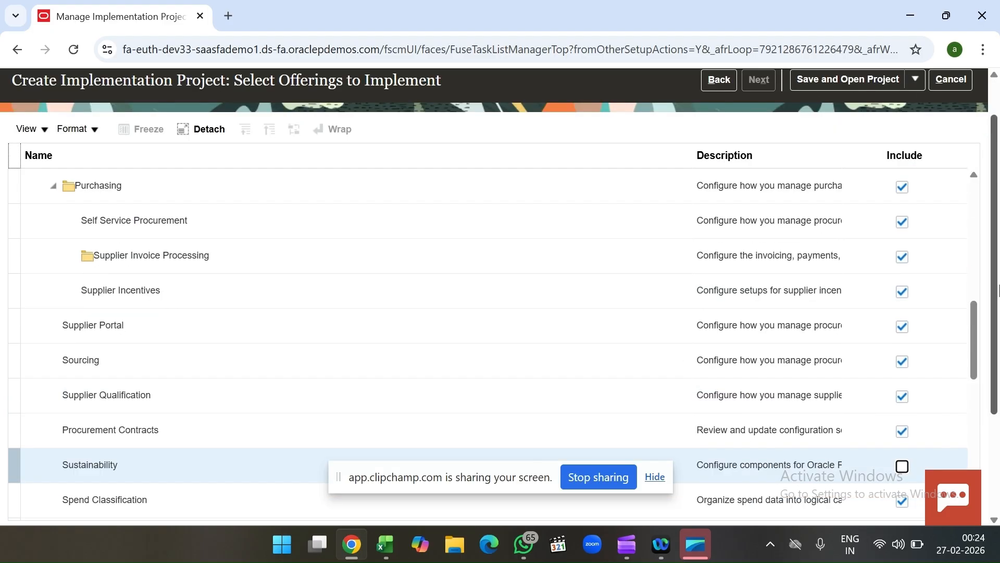
{"action": "left_click_drag", "start_coordinate": [973, 314], "coordinate": [964, 183]}
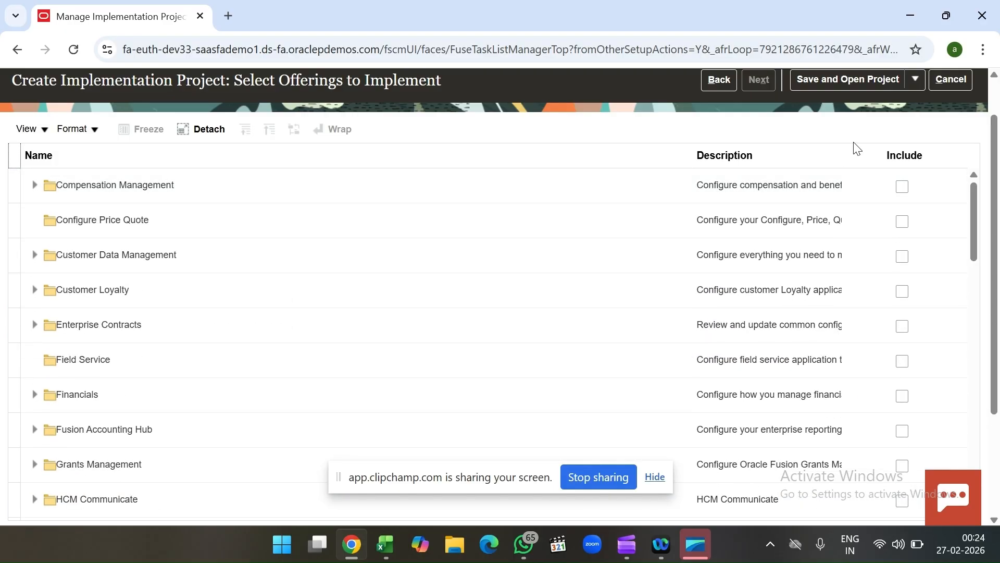
{"action": "scroll", "coordinate": [844, 136], "scroll_direction": "up", "scroll_amount": 1}
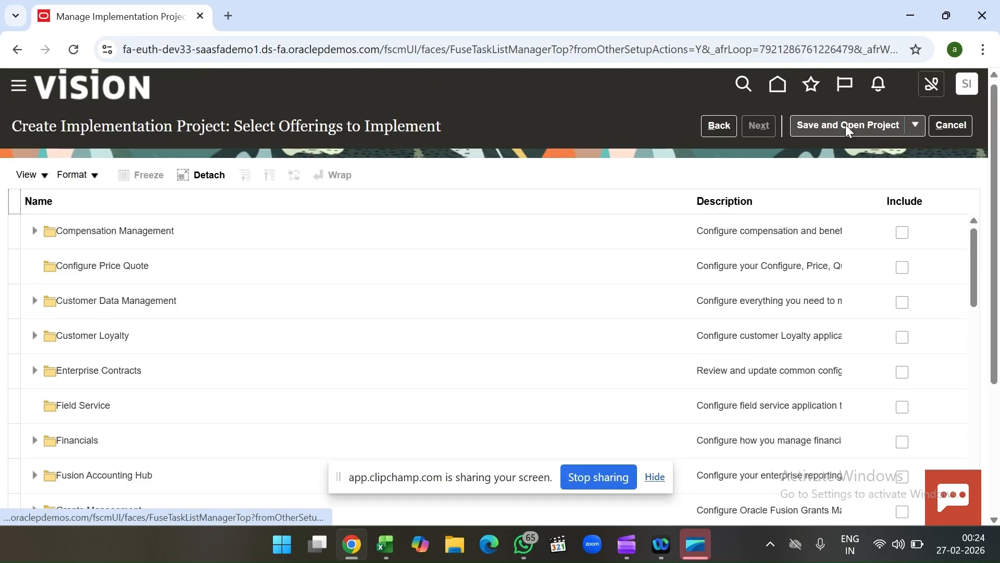
{"action": "left_click", "coordinate": [846, 124]}
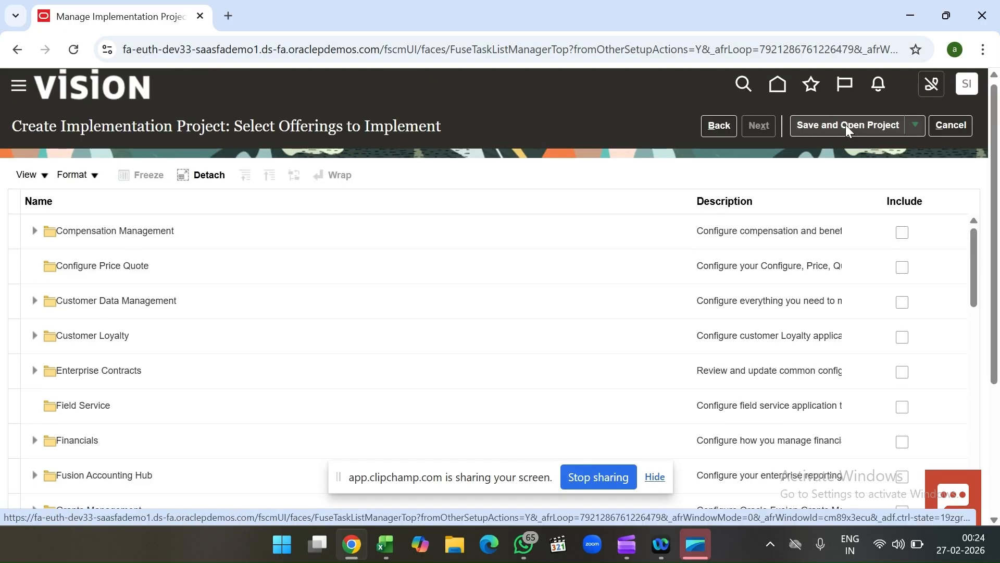